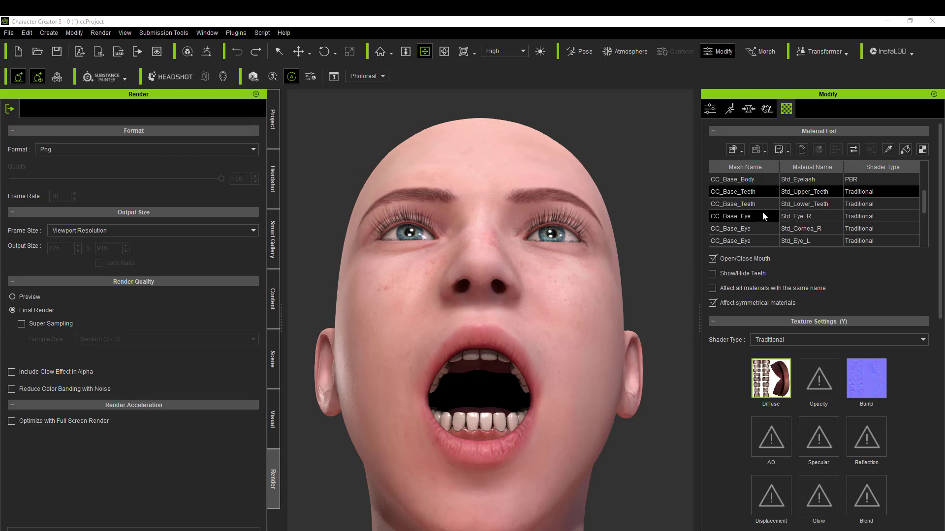
Return from the Std_Eyelash material to Std_Upper_Teeth and bring up its Diffuse map options.
left_click(744, 181)
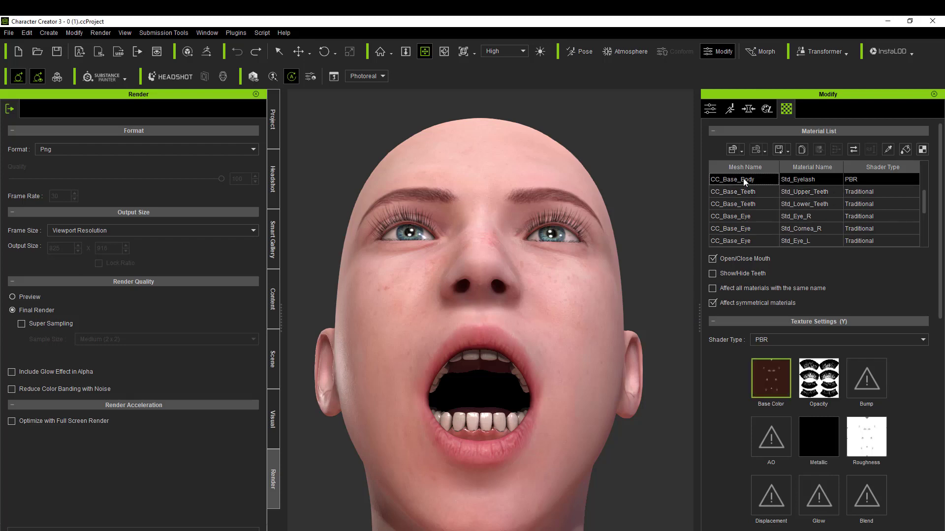
left_click(742, 193)
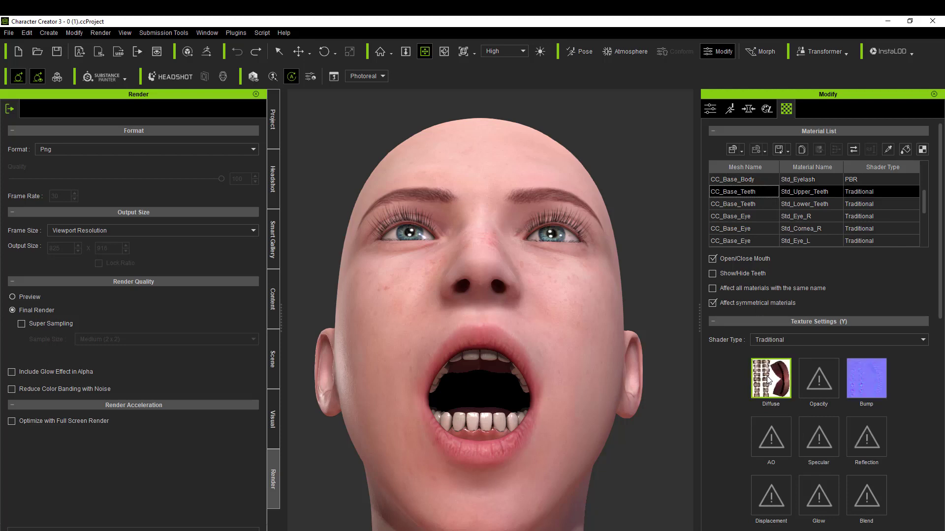
mouse_move(768, 379)
right_click(765, 382)
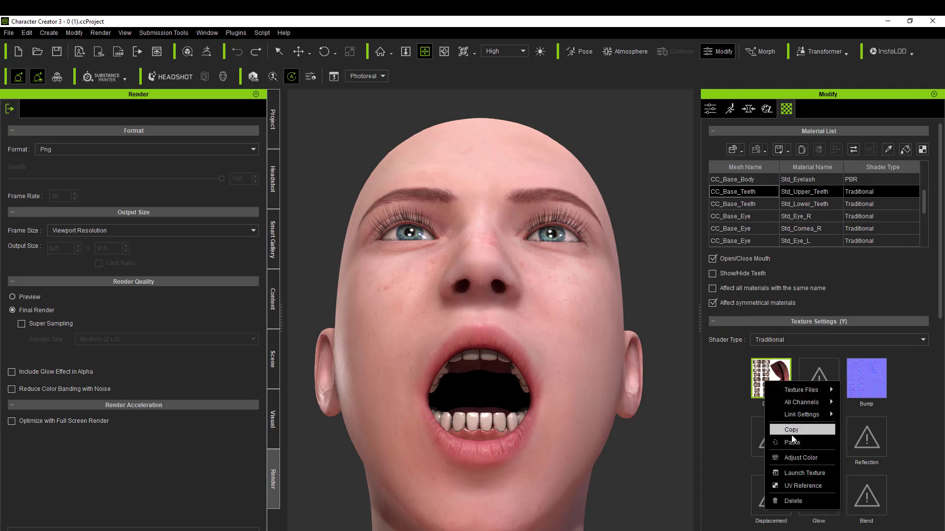
Paint the top-right tooth red on the diffuse texture, save over the original JPEG, and close the editor.
left_click(798, 474)
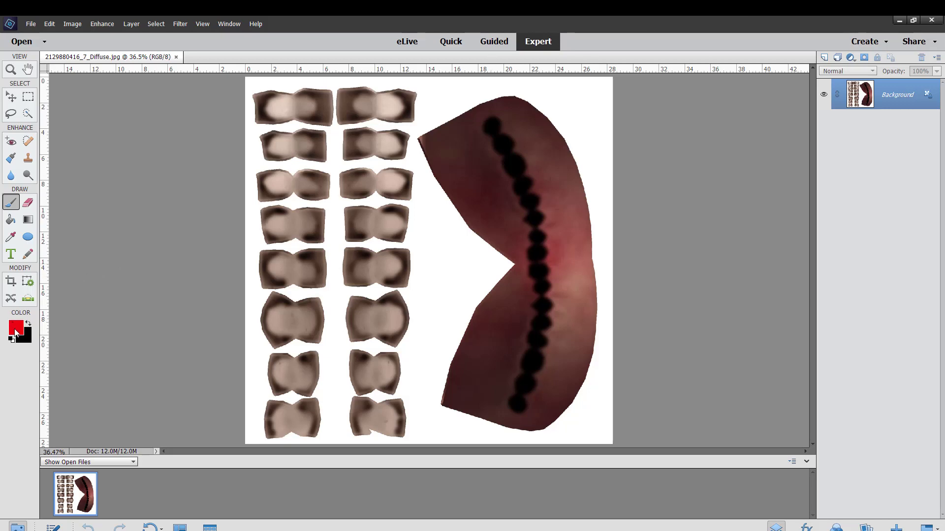
mouse_move(384, 104)
left_mouse_down()
mouse_move(361, 101)
mouse_move(394, 107)
mouse_move(358, 104)
mouse_move(379, 110)
left_mouse_up()
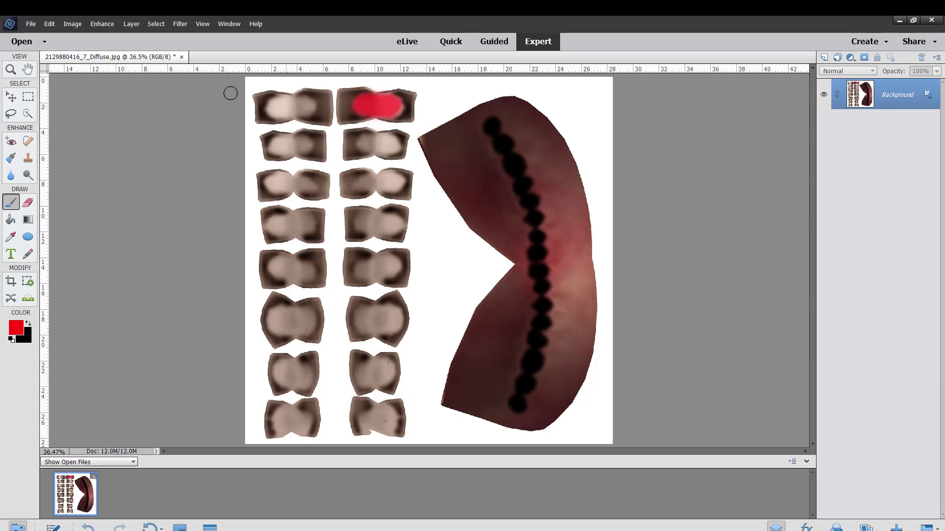
left_click(28, 24)
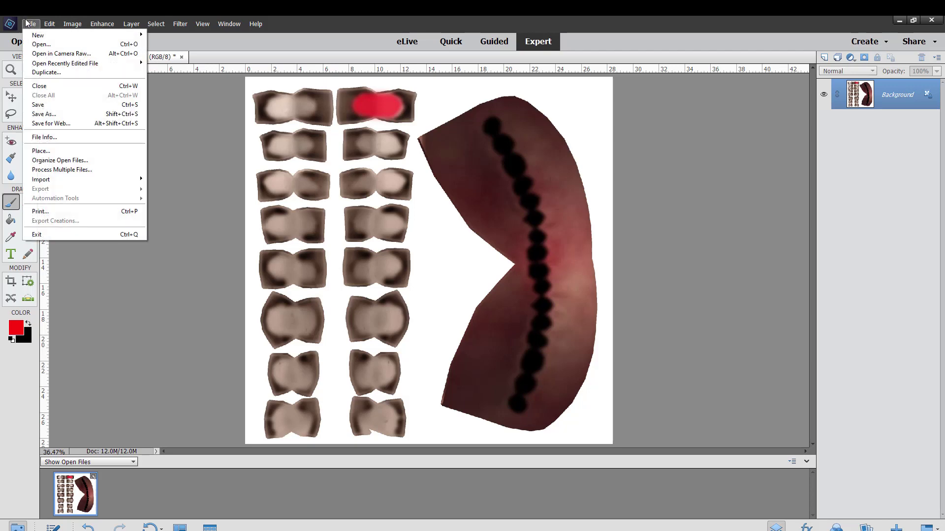
left_click(51, 106)
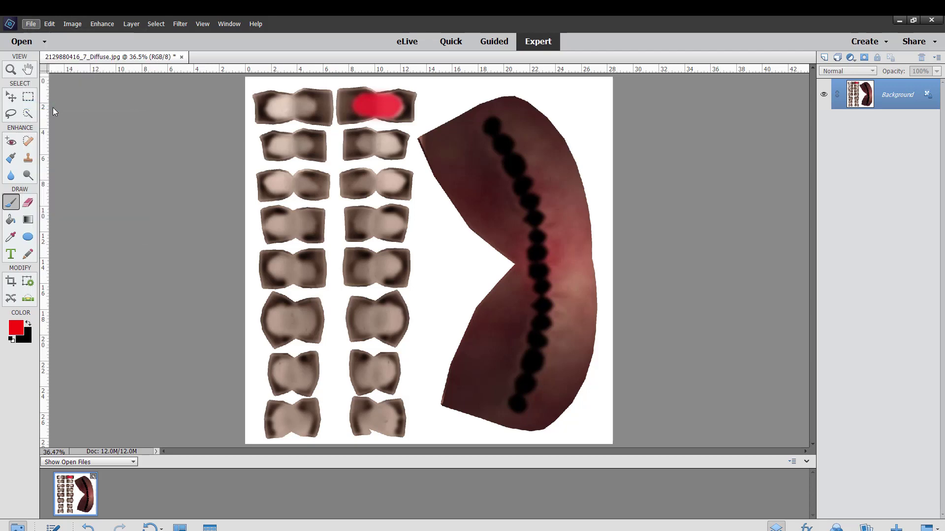
left_click(400, 334)
left_click(496, 287)
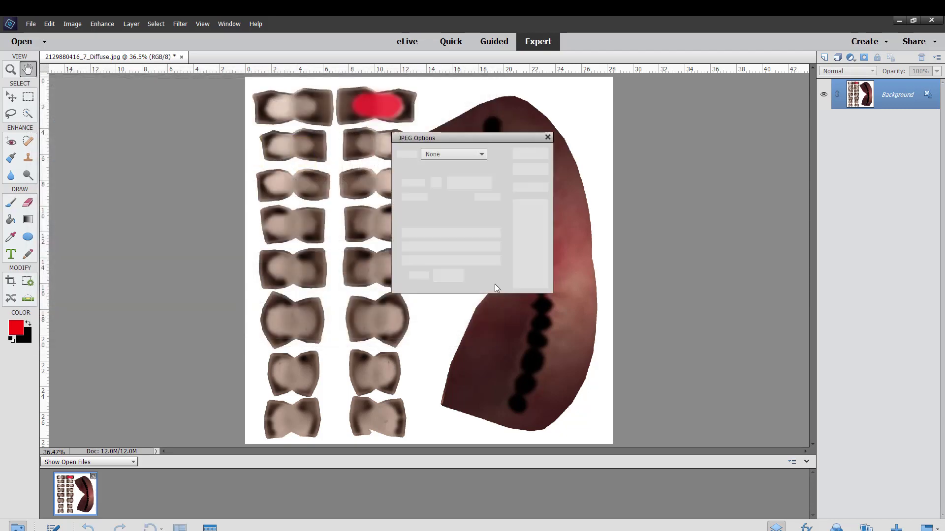
left_click(530, 154)
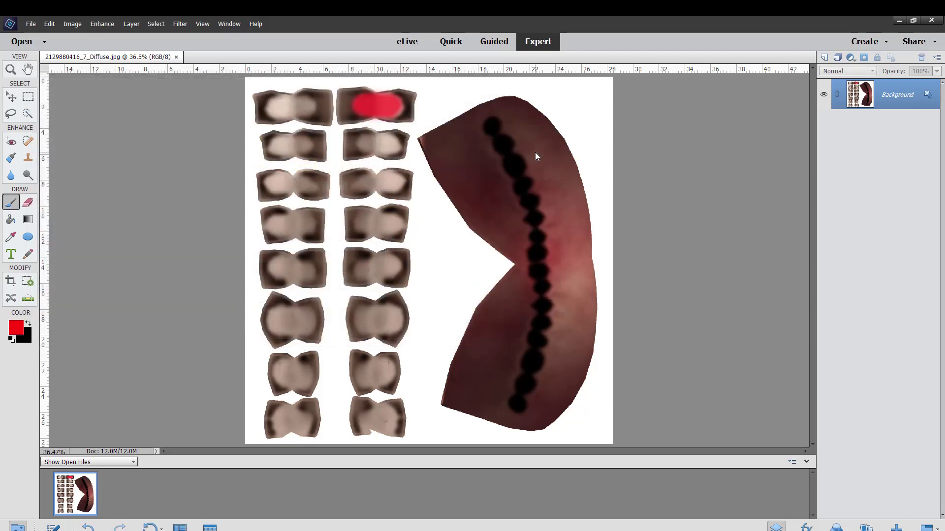
left_click(935, 22)
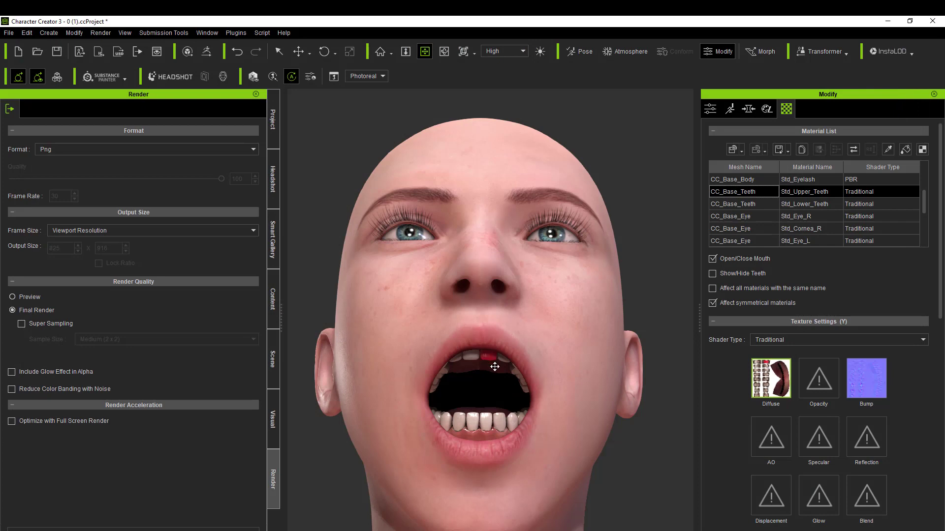
Switch to the Select tool and undo the red-tooth diffuse texture change.
left_click(279, 52)
left_click(236, 51)
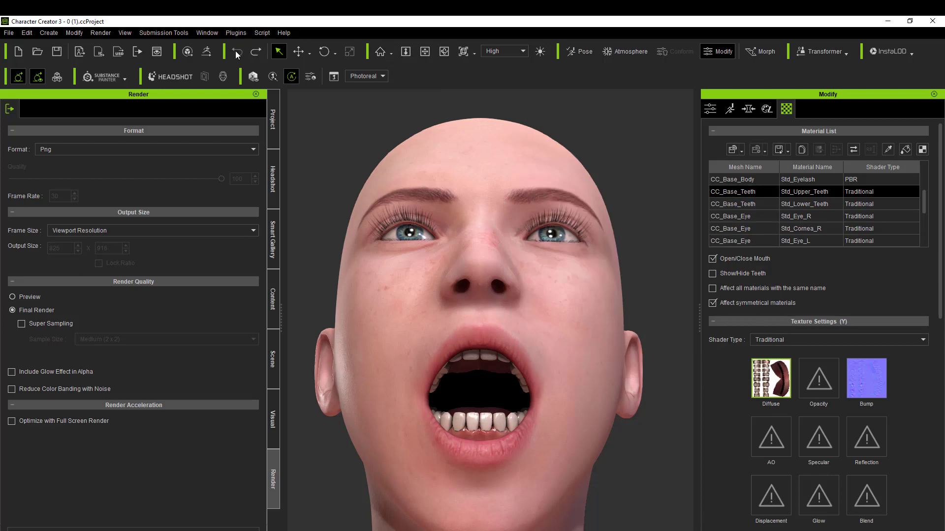
Copy the teeth Diffuse texture into the Opacity slot and launch the opacity texture in Photoshop Elements.
right_click(767, 386)
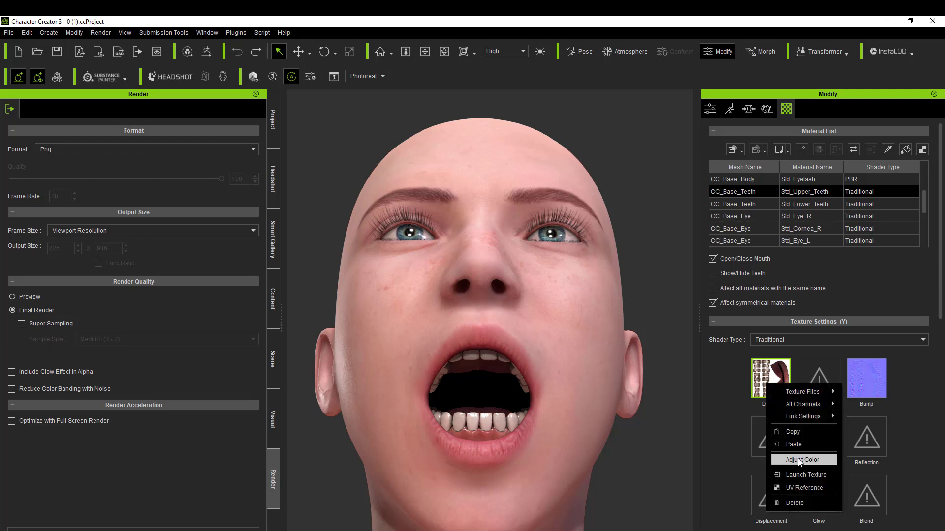
left_click(799, 433)
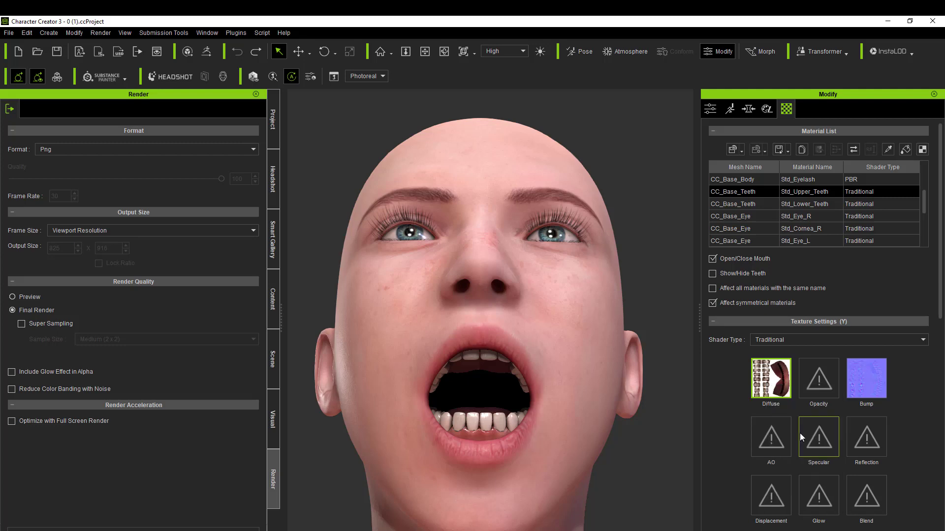
right_click(823, 384)
mouse_move(870, 396)
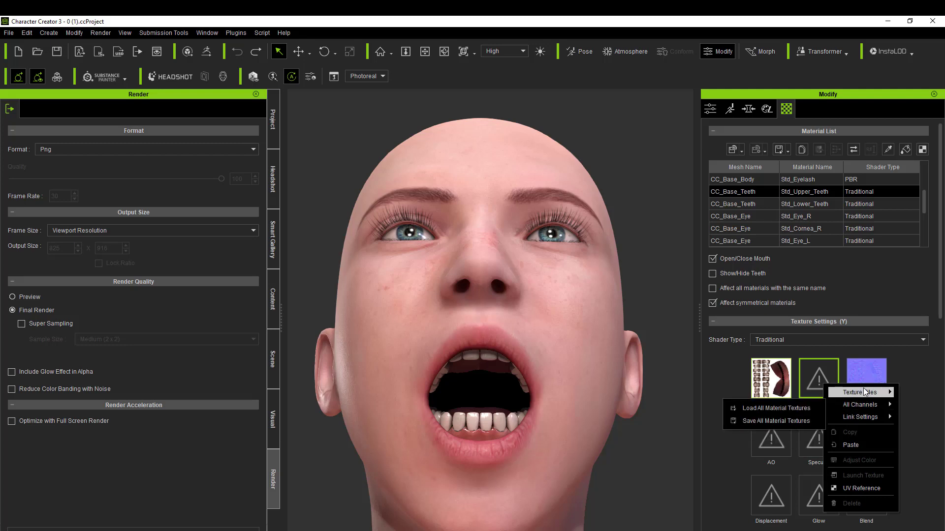
left_click(851, 446)
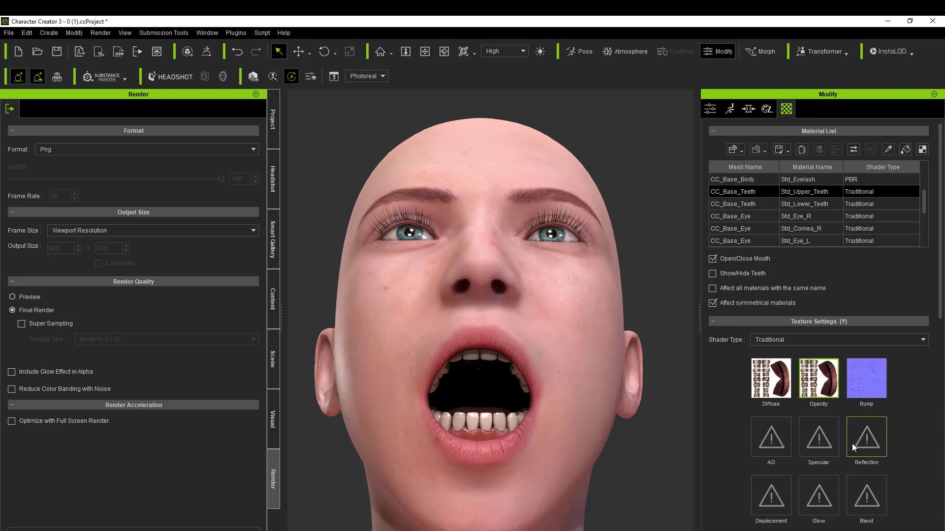
right_click(828, 381)
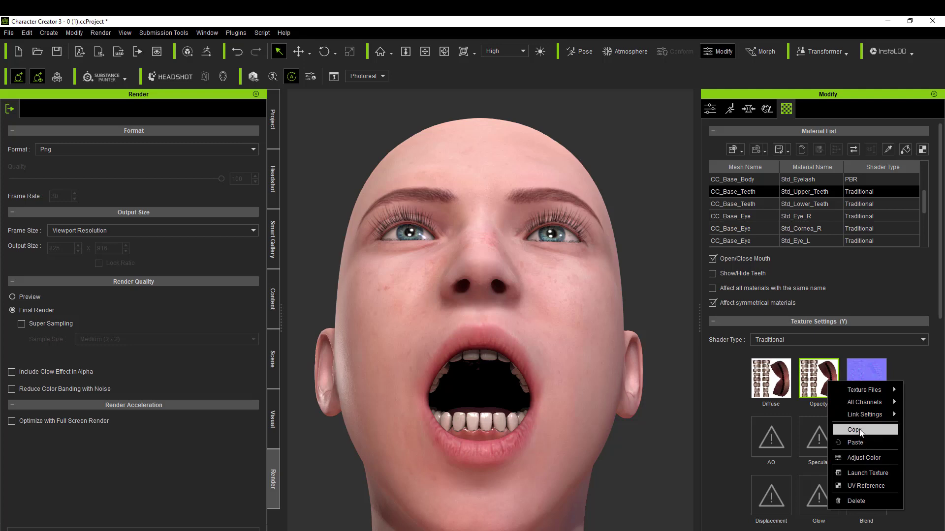
left_click(864, 472)
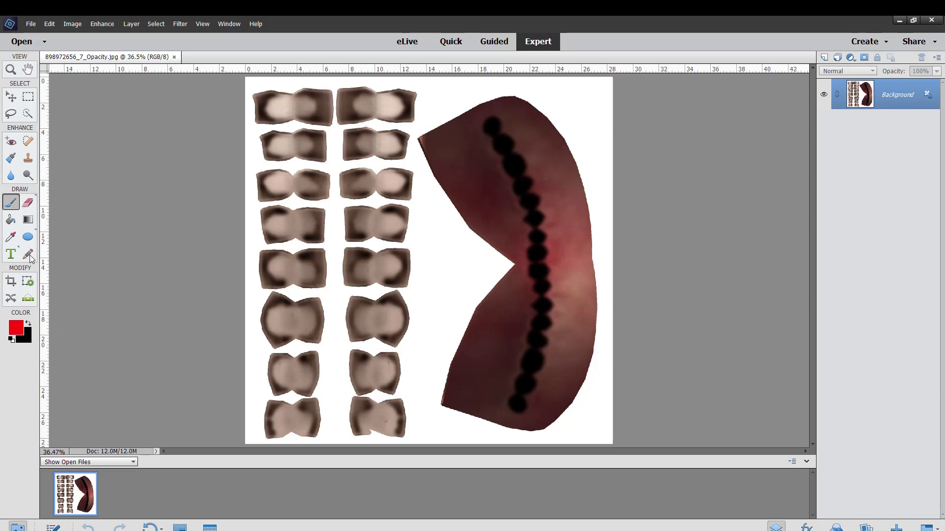
Sample white from the canvas as the paint colour and pick the 19 px Brush preset.
left_click(10, 237)
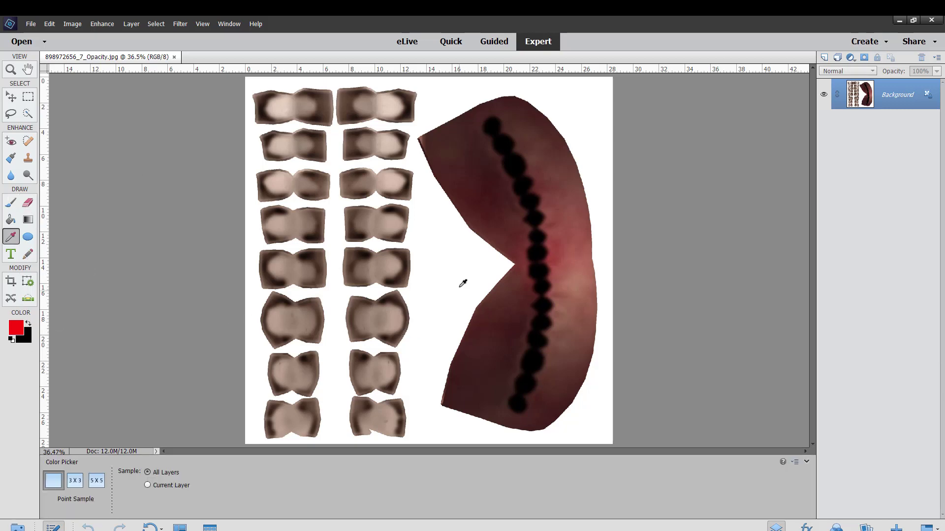
left_click(462, 271)
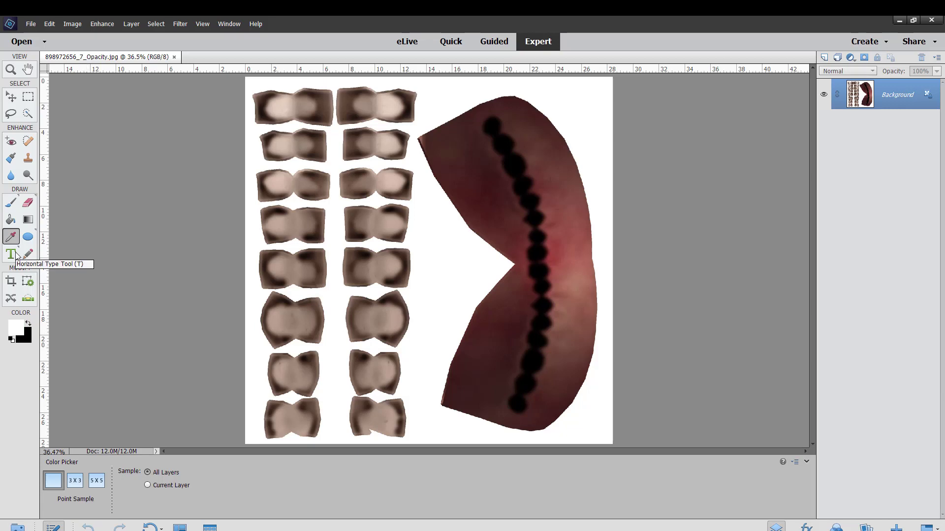
left_click(10, 206)
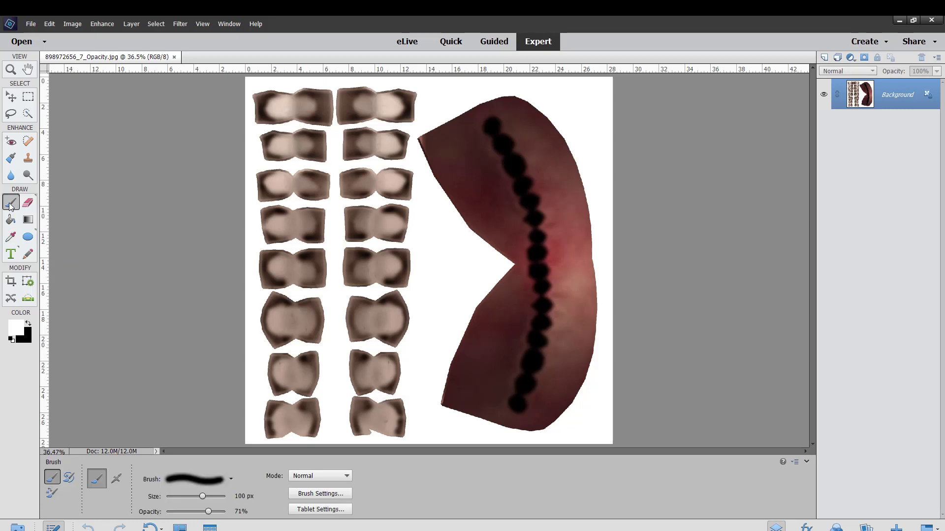
left_click(231, 480)
scroll(223, 422, "up", 3)
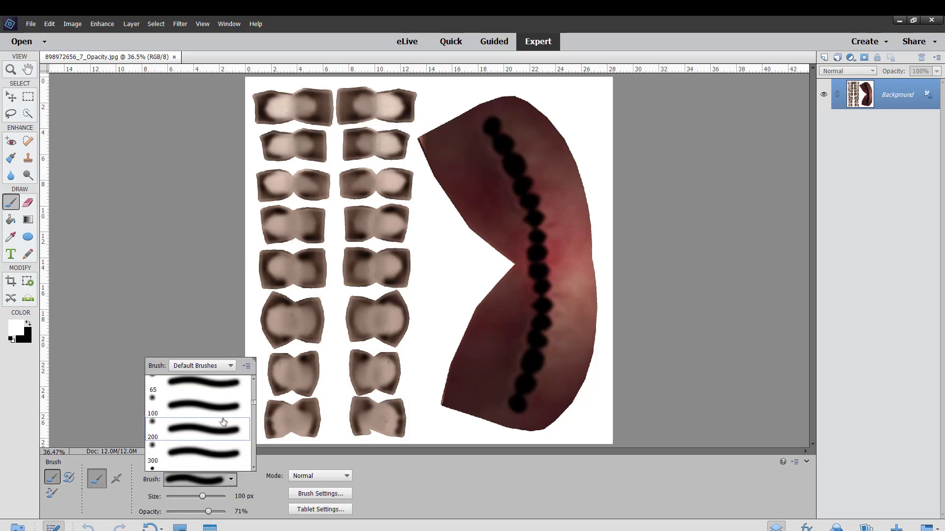
scroll(223, 423, "up", 5)
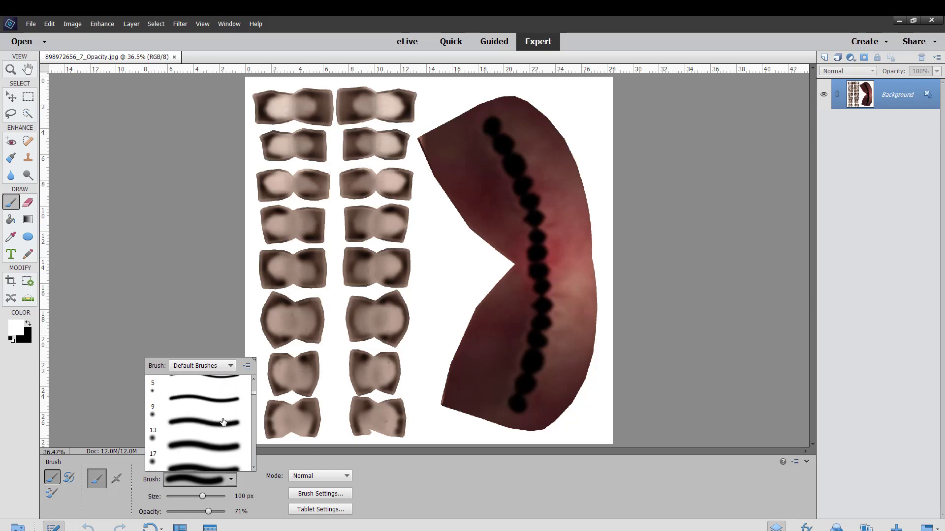
left_click(222, 416)
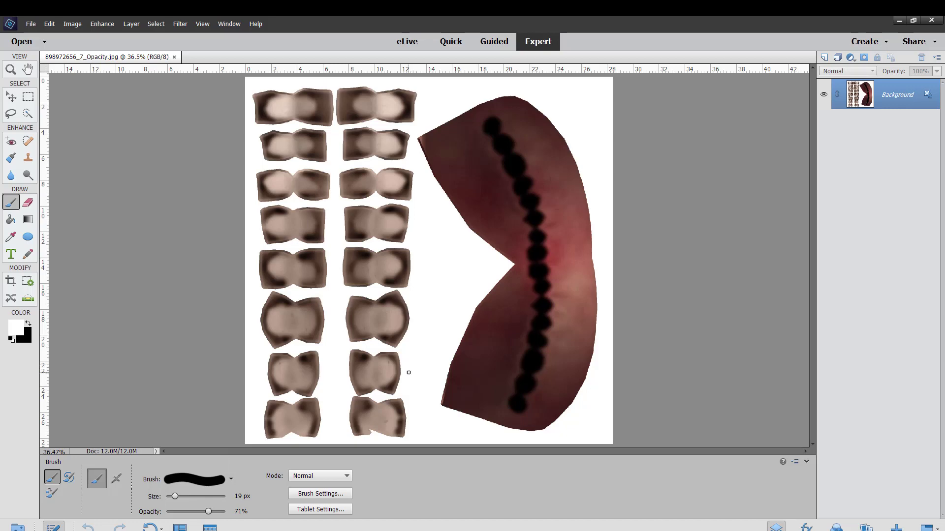
With a 500 px brush at 100% opacity, paint white over the gum strip and middle tooth shapes.
key("bracketright")
key("bracketright")
key("bracketright")
key("bracketright")
key("bracketright")
key("bracketright")
key("bracketright")
key("bracketright")
key("bracketright")
key("bracketright")
key("bracketright")
key("bracketright")
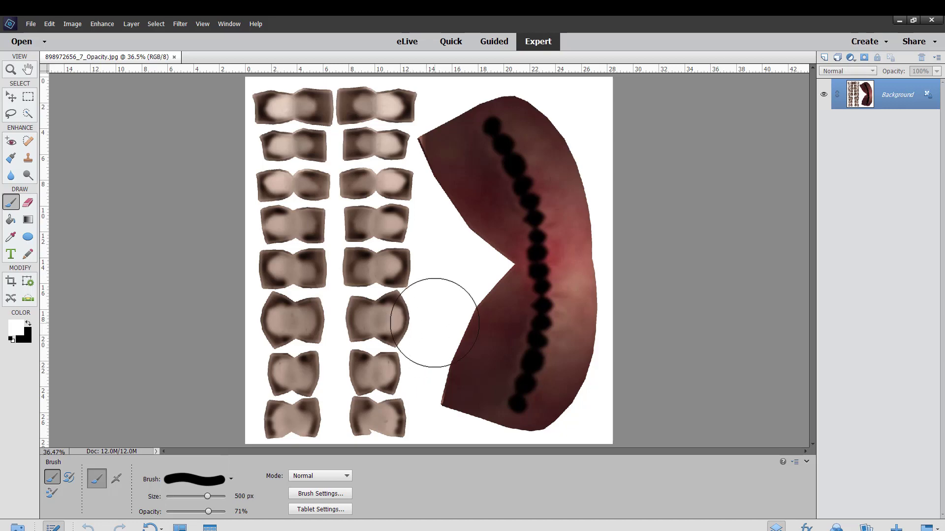
mouse_move(403, 307)
left_mouse_down()
mouse_move(351, 273)
mouse_move(370, 309)
left_mouse_up()
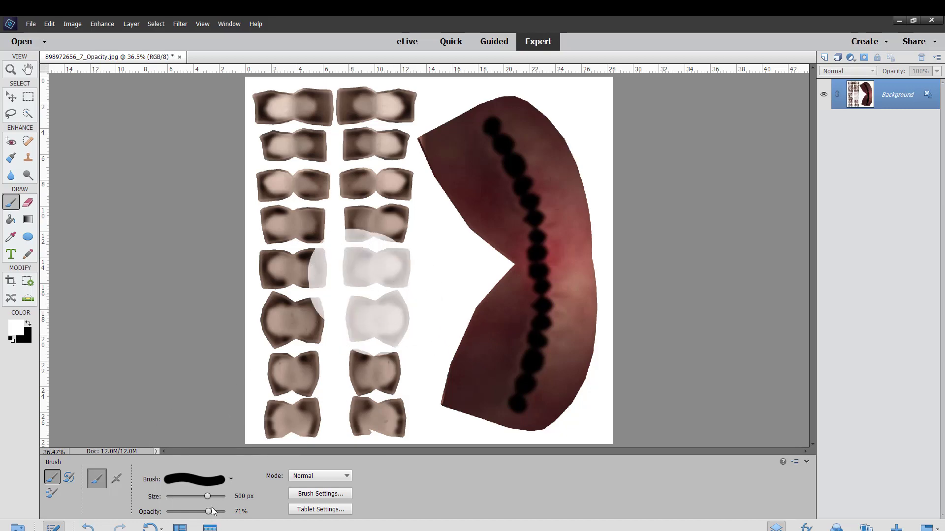
left_click_drag(209, 515, 226, 512)
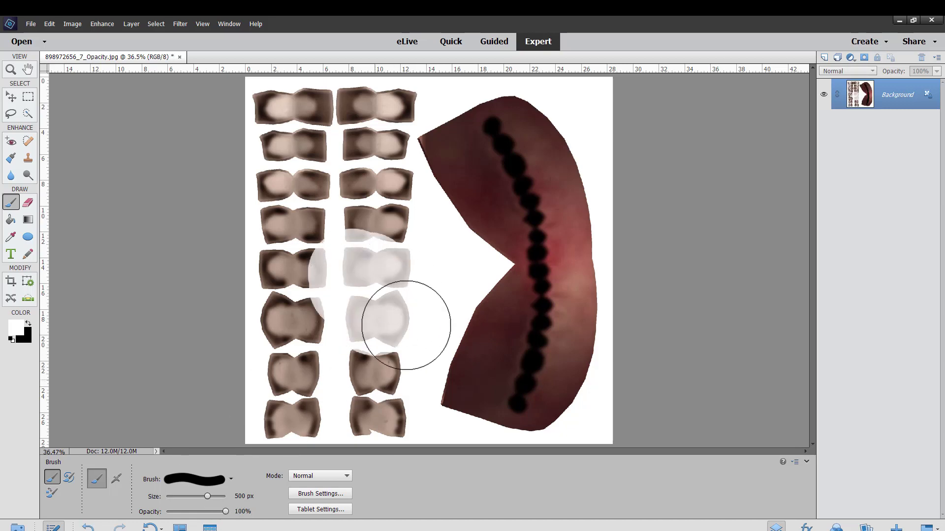
mouse_move(400, 316)
left_mouse_down()
mouse_move(377, 315)
mouse_move(362, 278)
mouse_move(390, 266)
mouse_move(380, 201)
mouse_move(319, 199)
mouse_move(289, 240)
mouse_move(267, 209)
mouse_move(282, 327)
mouse_move(272, 367)
mouse_move(324, 388)
mouse_move(348, 411)
mouse_move(366, 408)
mouse_move(376, 373)
mouse_move(298, 405)
mouse_move(320, 419)
mouse_move(415, 393)
mouse_move(417, 366)
mouse_move(479, 352)
mouse_move(511, 265)
mouse_move(466, 173)
mouse_move(460, 144)
mouse_move(475, 132)
mouse_move(456, 147)
mouse_move(537, 129)
mouse_move(520, 154)
mouse_move(524, 115)
mouse_move(515, 126)
mouse_move(538, 293)
mouse_move(553, 299)
mouse_move(578, 215)
mouse_move(547, 404)
mouse_move(551, 397)
mouse_move(492, 388)
mouse_move(542, 380)
mouse_move(565, 388)
mouse_move(408, 348)
mouse_move(310, 256)
mouse_move(276, 217)
mouse_move(282, 107)
left_mouse_up()
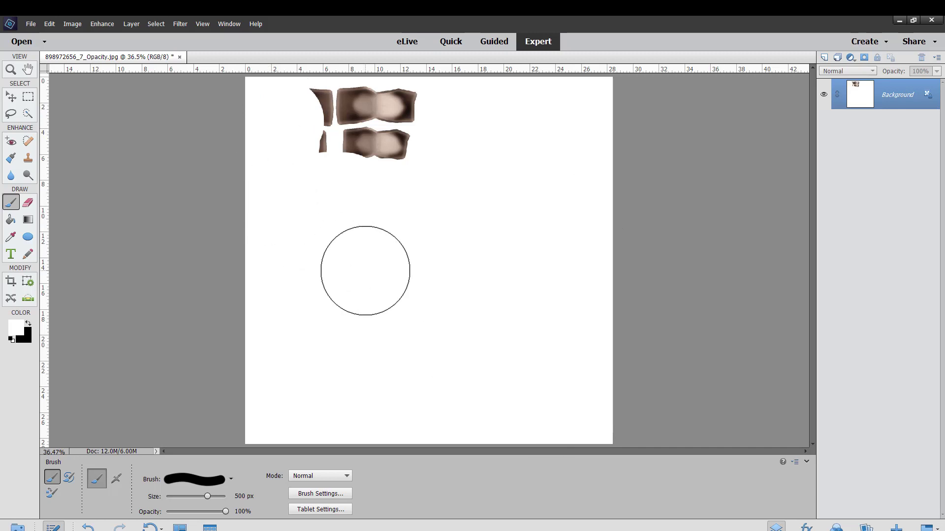
key("ctrl+plus")
key("ctrl+plus")
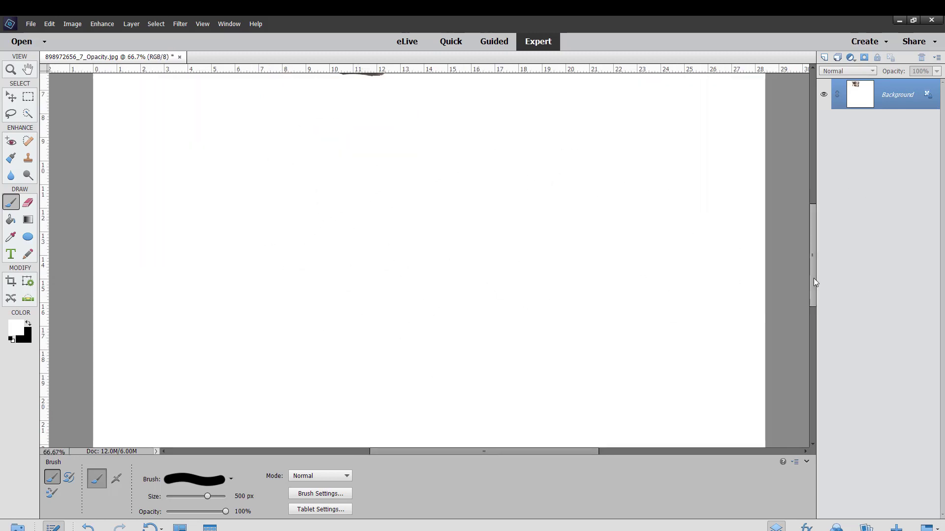
Paint white over the remaining small and curved brown pieces near the top of the texture.
left_click_drag(811, 279, 818, 207)
mouse_move(222, 253)
left_mouse_down()
mouse_move(175, 285)
mouse_move(173, 197)
mouse_move(270, 401)
mouse_move(400, 363)
mouse_move(379, 341)
mouse_move(305, 338)
left_mouse_up()
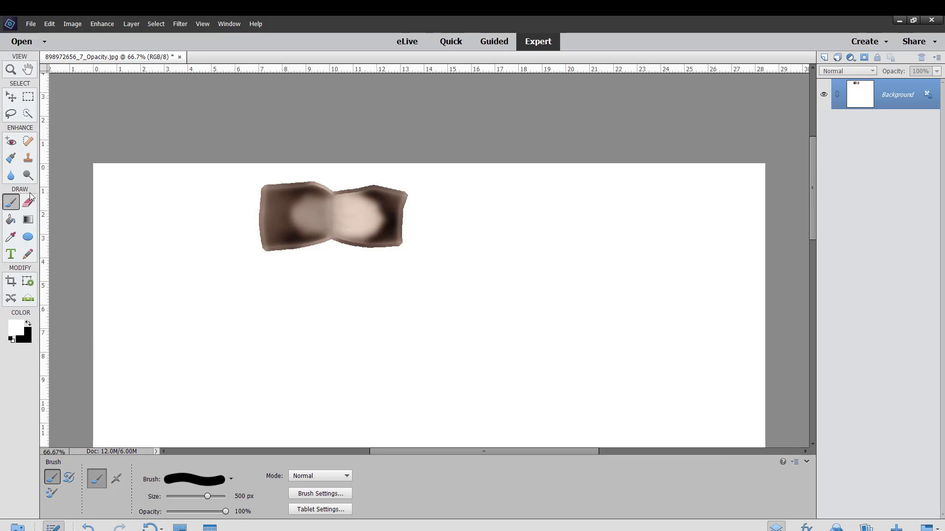
left_click(29, 97)
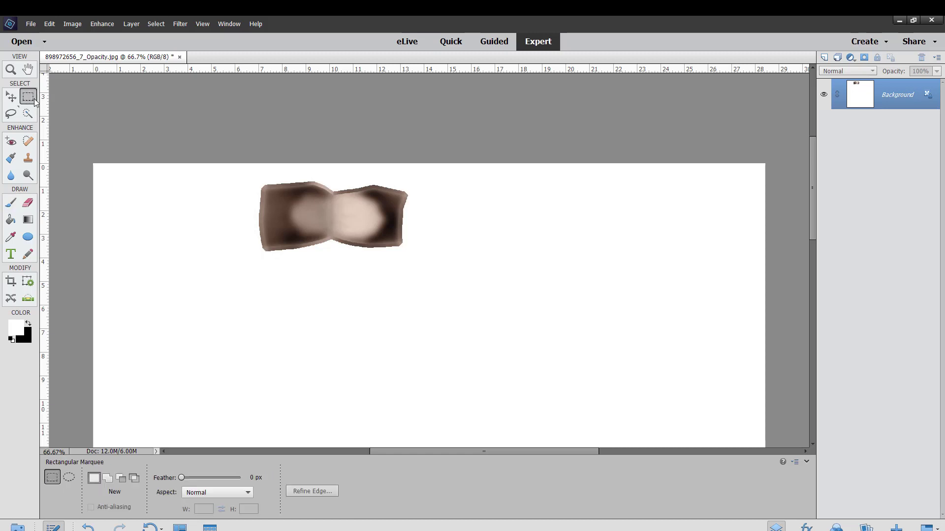
Zoom to 200% and select the whole remaining bow-tie tooth using Lasso and Quick Selection.
left_click(11, 114)
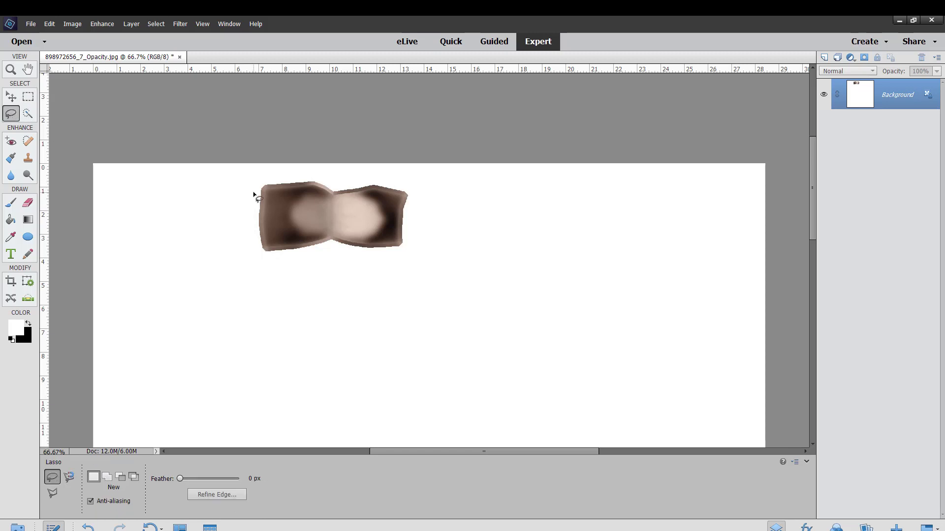
key("ctrl+plus")
key("ctrl+plus")
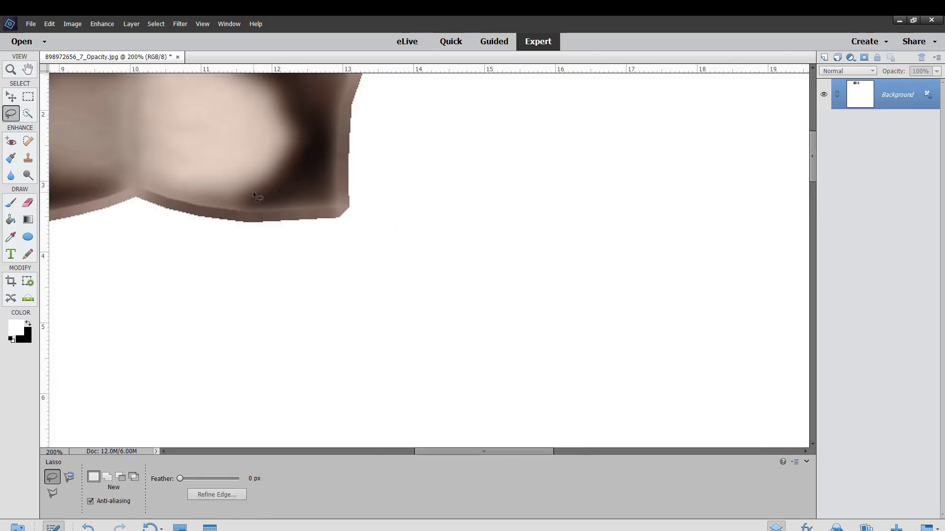
left_click_drag(813, 162, 816, 144)
left_click_drag(495, 450, 442, 450)
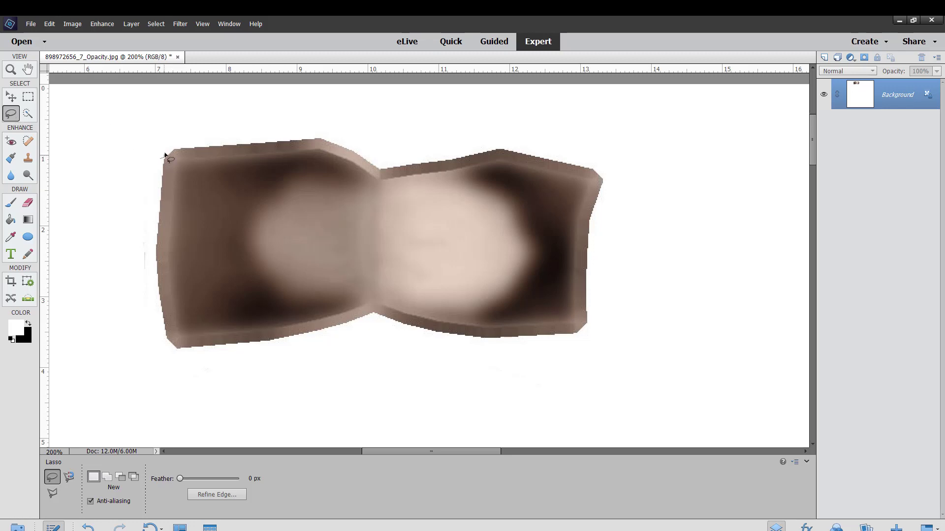
left_click_drag(165, 154, 194, 146)
left_click_drag(260, 143, 293, 140)
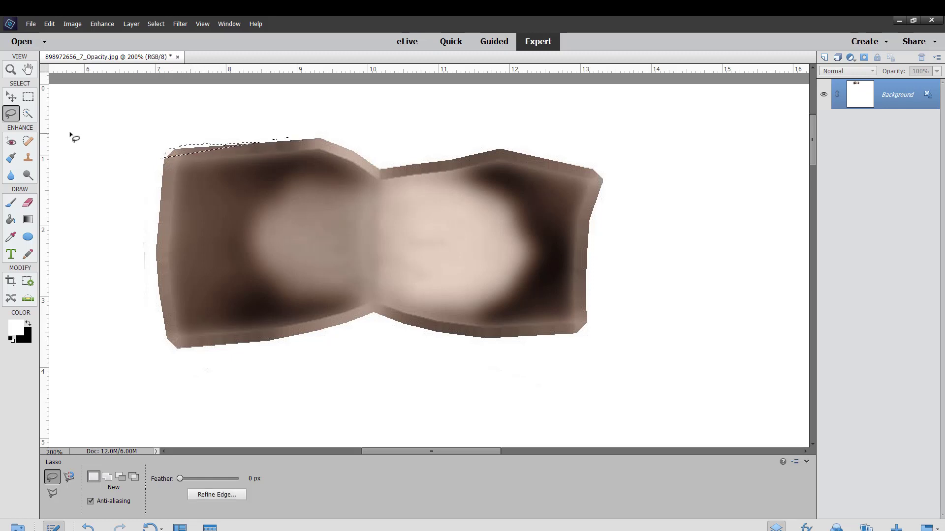
left_click(27, 113)
left_click_drag(175, 196, 188, 182)
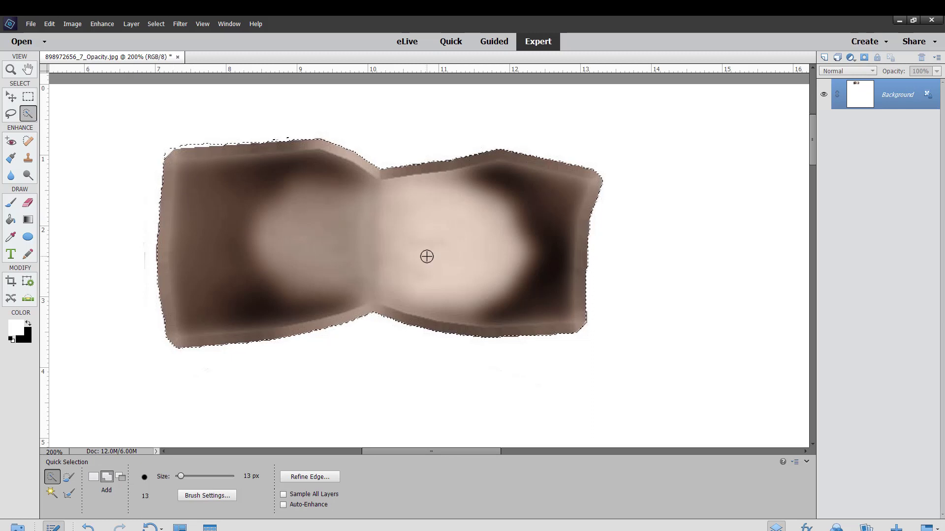
key("ctrl+z")
key("ctrl+z")
key("ctrl+z")
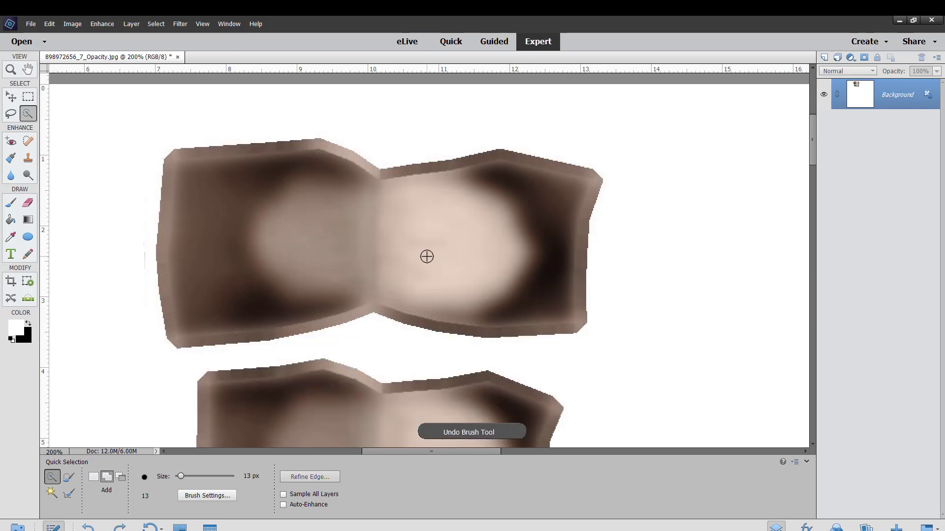
key("ctrl+y")
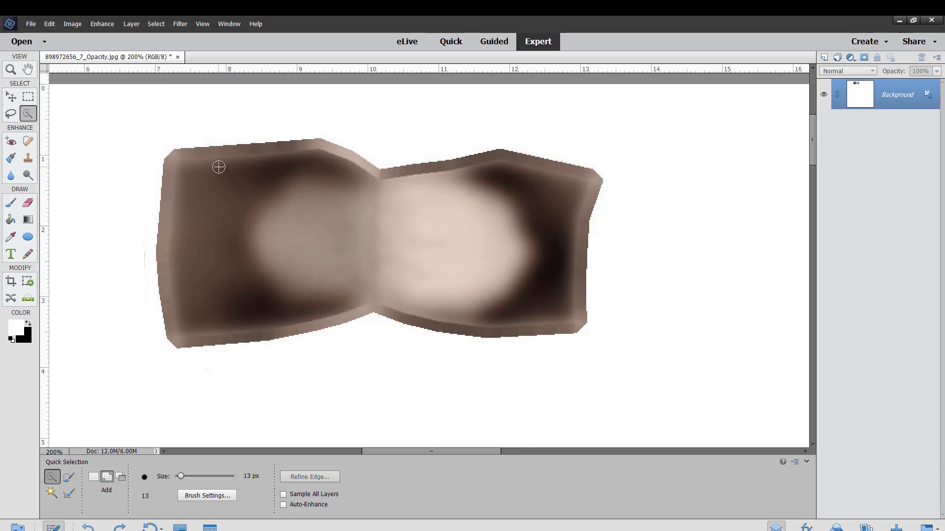
mouse_move(217, 169)
left_mouse_down()
mouse_move(225, 207)
mouse_move(303, 251)
mouse_move(371, 259)
left_mouse_up()
Set black as the foreground colour, fill the selected tooth solid black, and deselect.
left_click(17, 331)
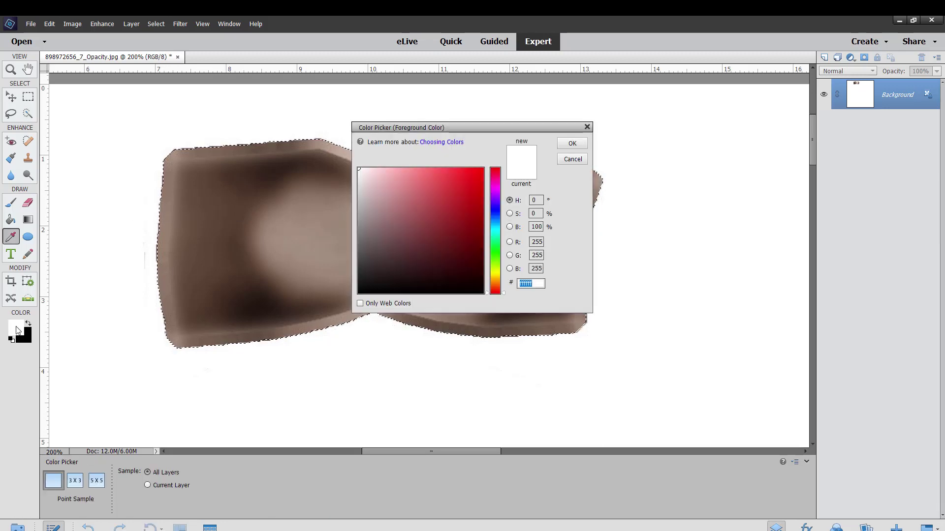
left_click(363, 291)
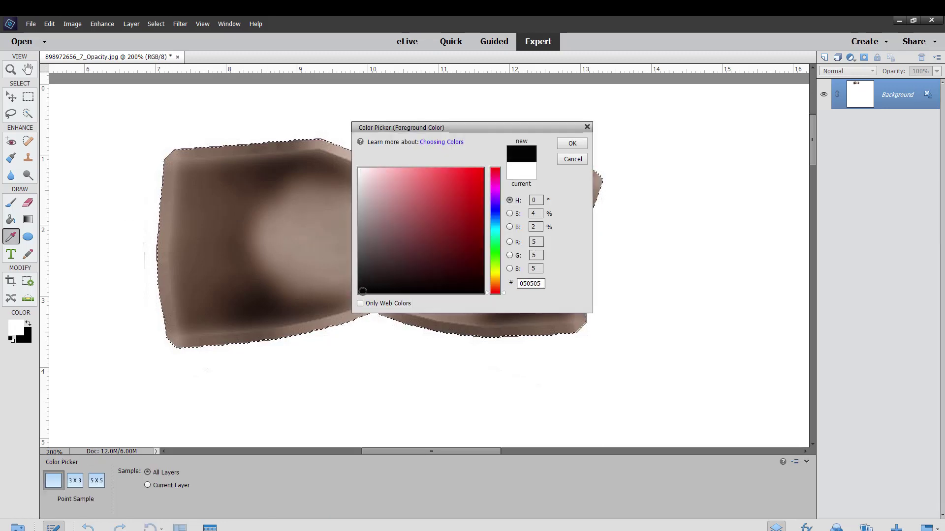
left_click(572, 143)
key("a")
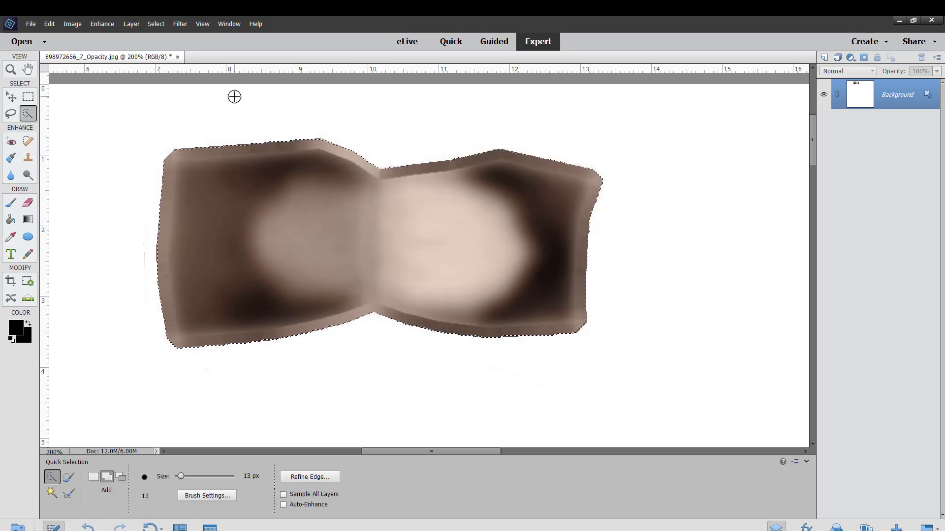
left_click(11, 158)
mouse_move(198, 173)
left_mouse_down()
mouse_move(173, 183)
mouse_move(197, 175)
left_mouse_up()
key("ctrl+z")
key("ctrl+z")
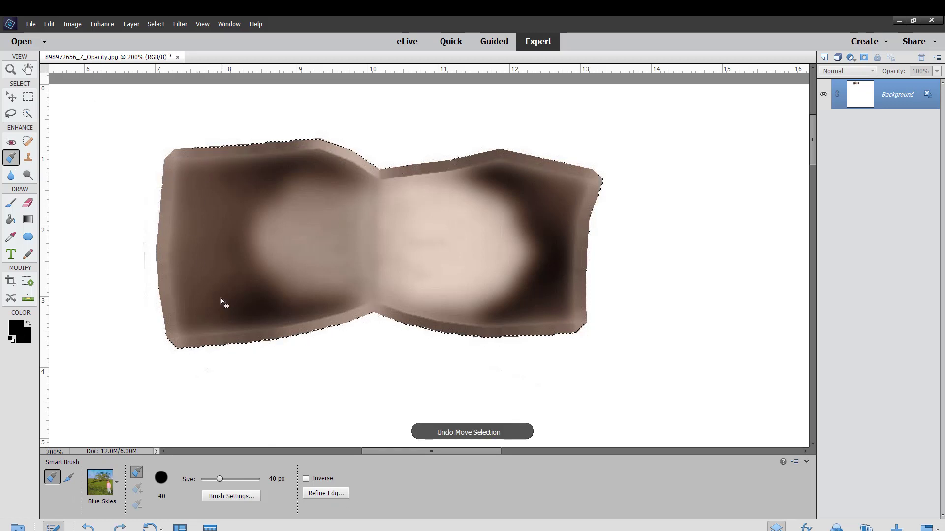
left_click(10, 202)
left_click_drag(303, 211, 462, 237)
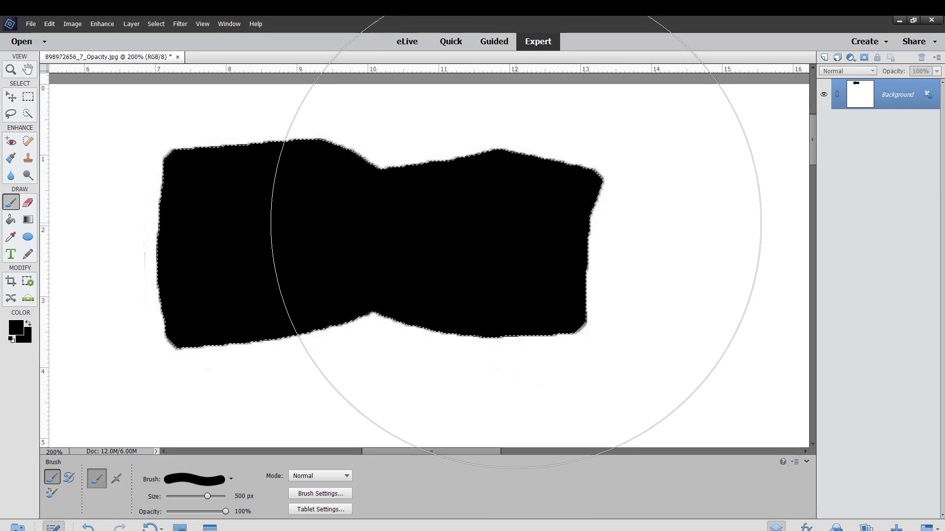
key("ctrl+d")
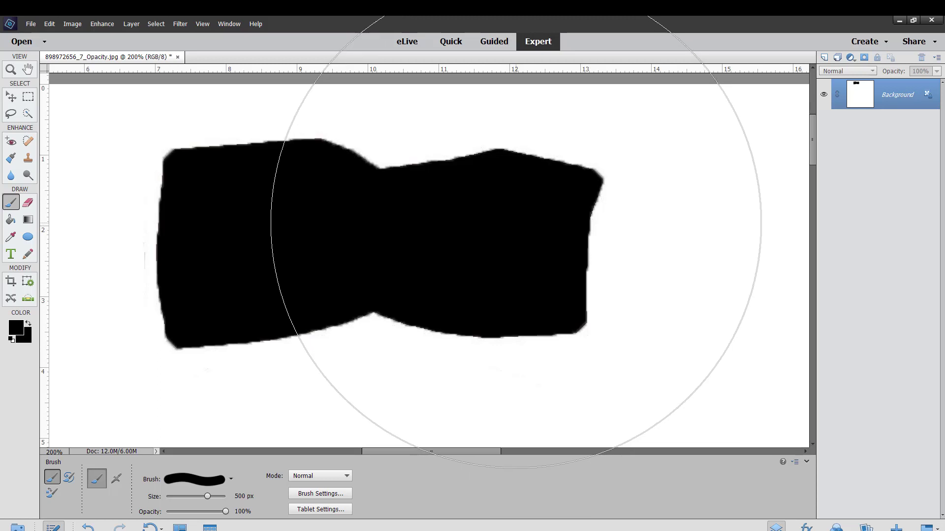
Shrink the brush to 45 px, sample white, and clean up the area left of the tooth.
key("bracketleft")
key("bracketleft")
key("bracketleft")
key("bracketleft")
key("bracketleft")
key("bracketleft")
key("bracketleft")
key("bracketleft")
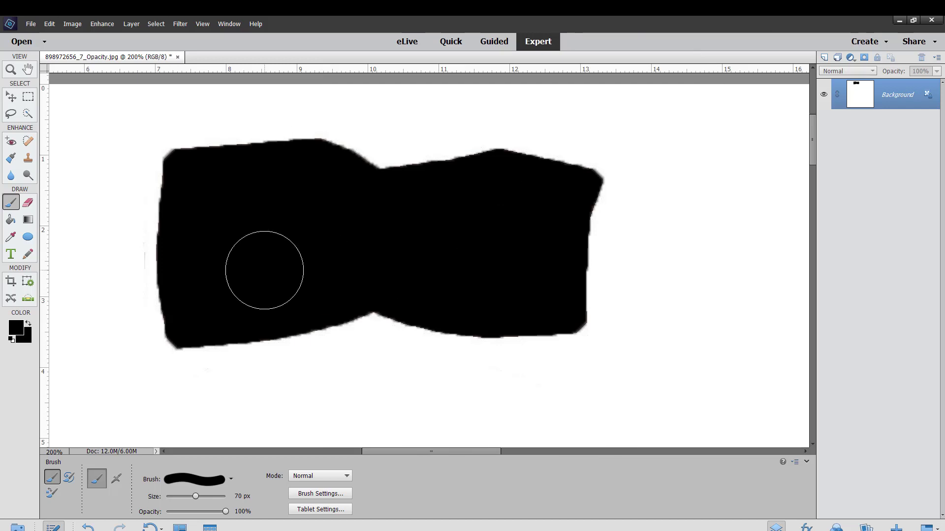
key("bracketleft")
key("bracketleft")
key("bracketleft")
key("bracketleft")
key("bracketleft")
left_click(12, 238)
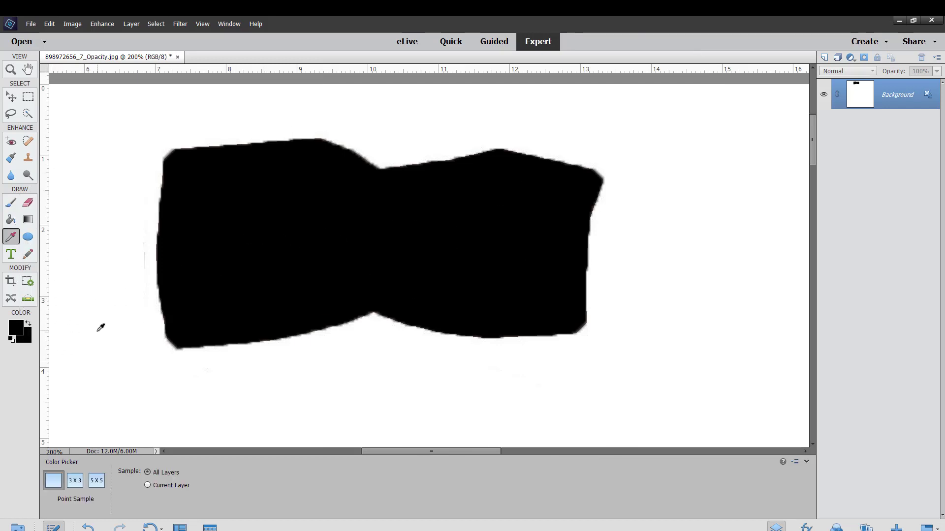
left_click(100, 344)
left_click(9, 204)
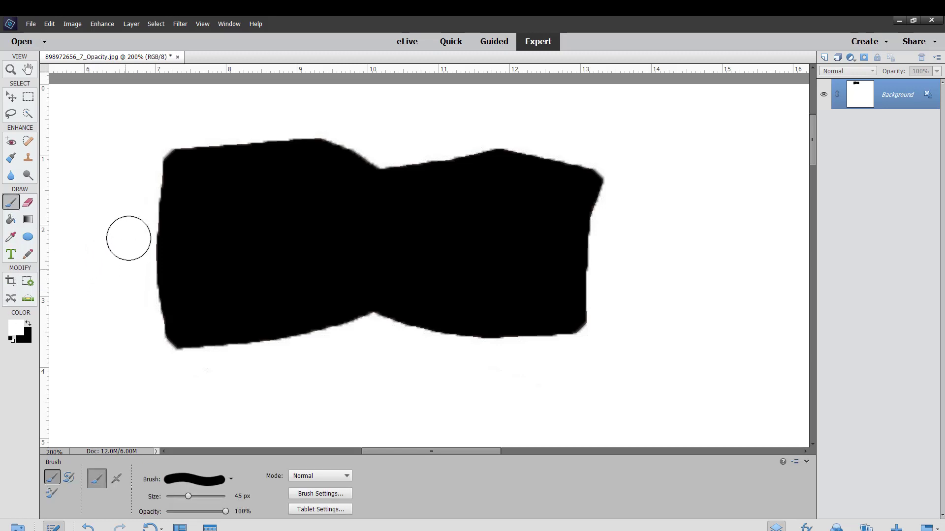
left_click_drag(129, 236, 125, 352)
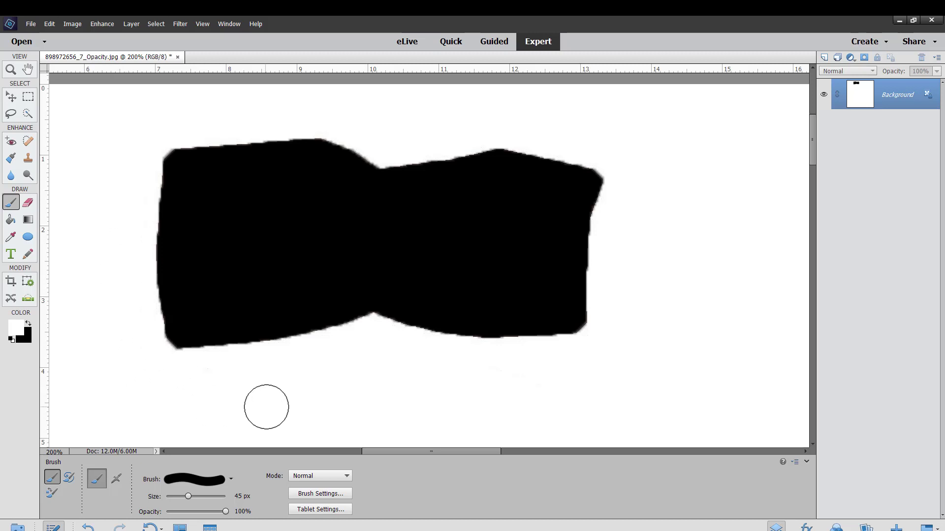
Save over 898972656_7_Opacity.jpg with the default JPEG options, then minimize Photoshop Elements.
left_click(29, 23)
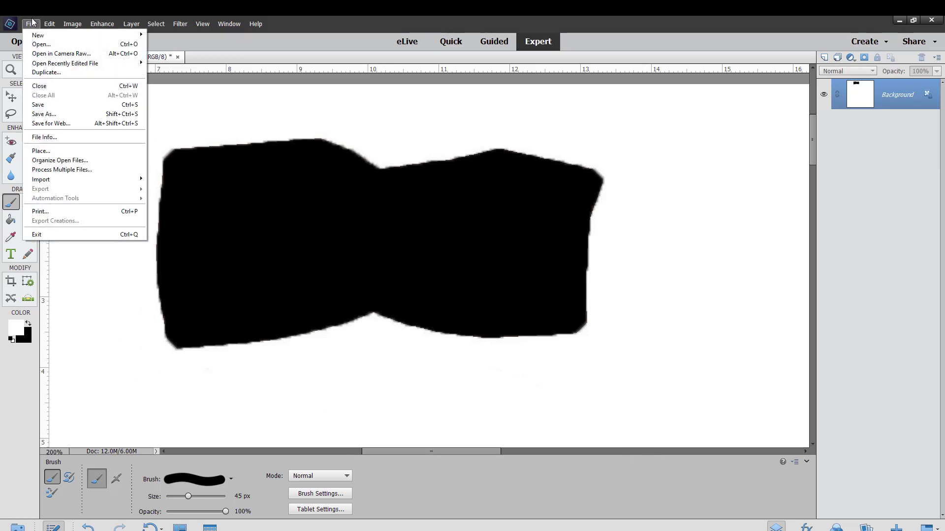
left_click(48, 107)
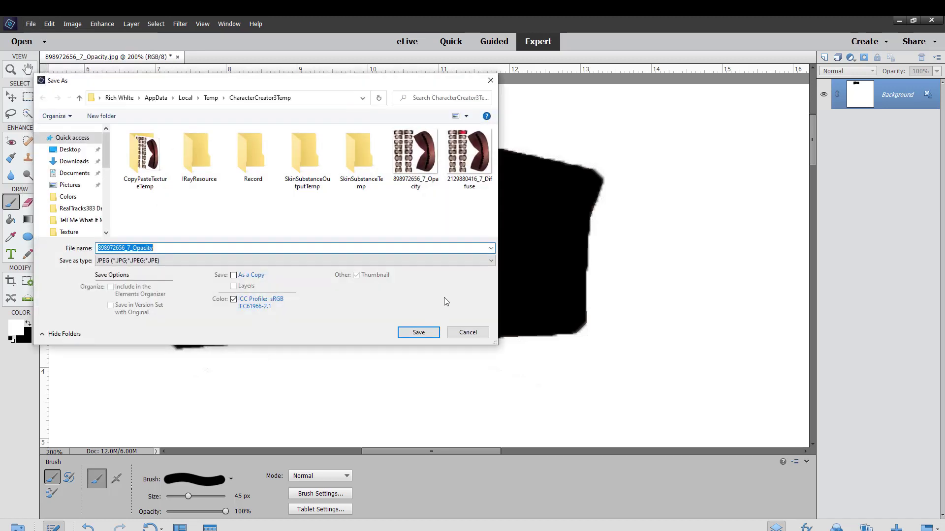
left_click(418, 332)
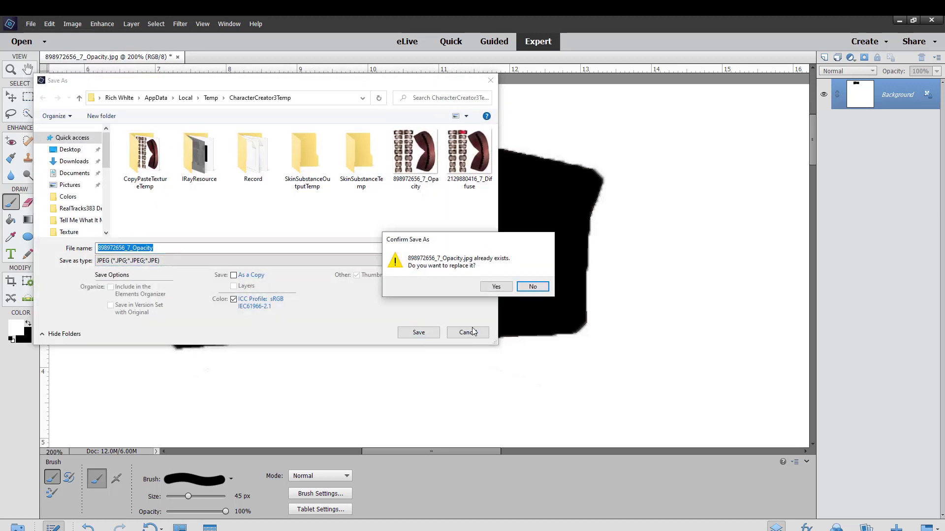
left_click(495, 287)
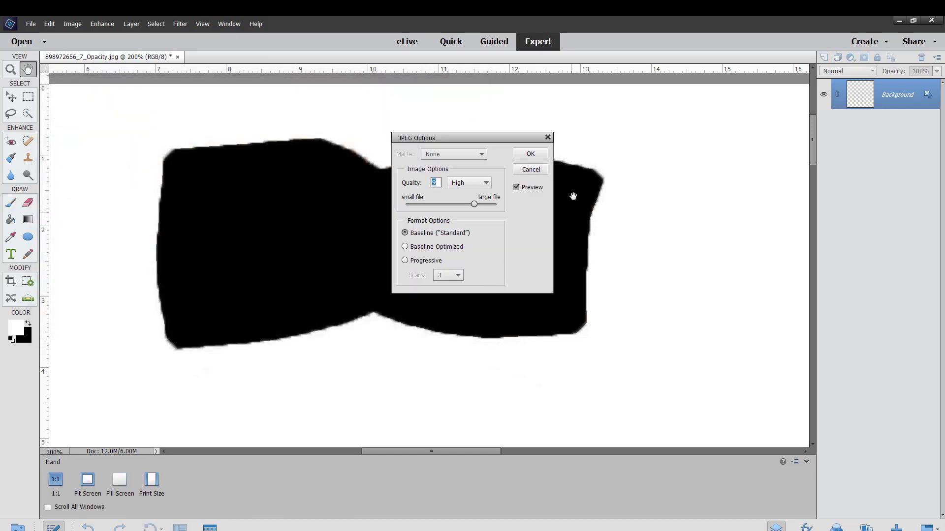
left_click(530, 154)
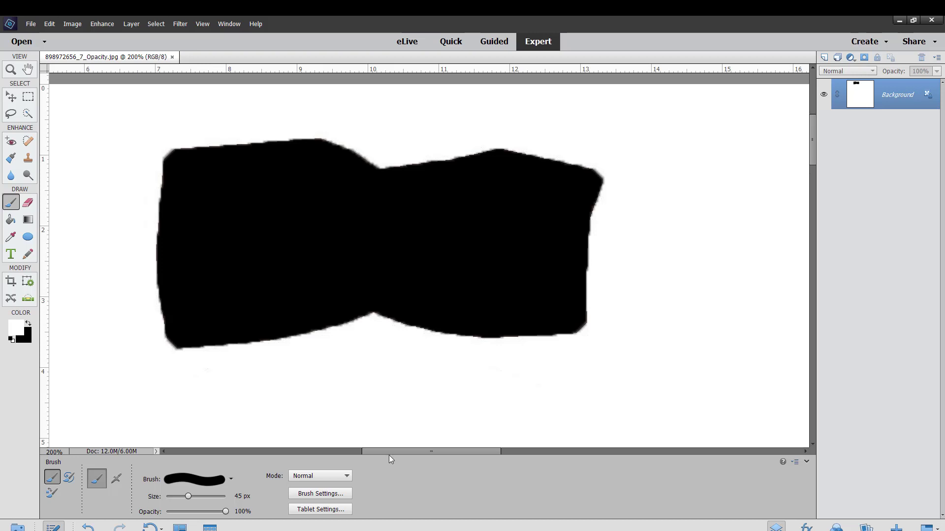
left_click(901, 21)
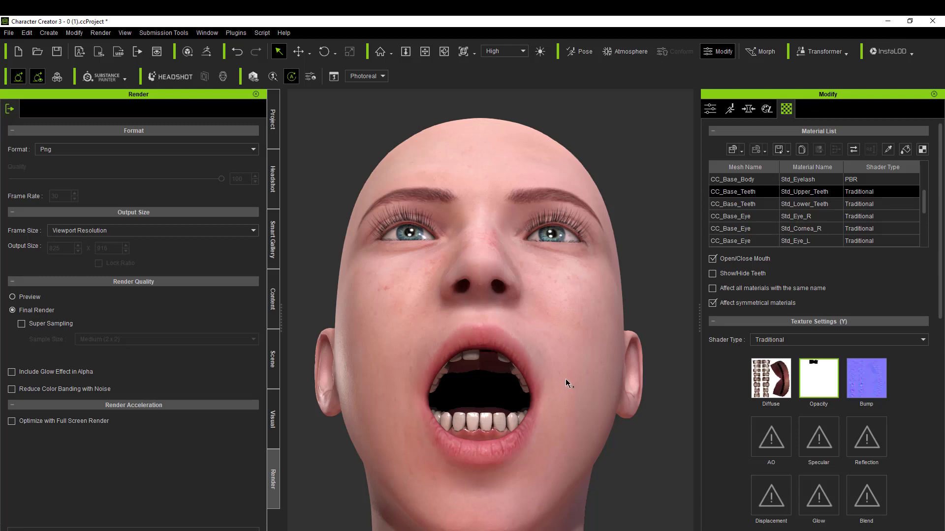
Zoom in on the mouth to inspect the upper-teeth gap, then uncheck Open/Close Mouth.
scroll(565, 379, "up", 3)
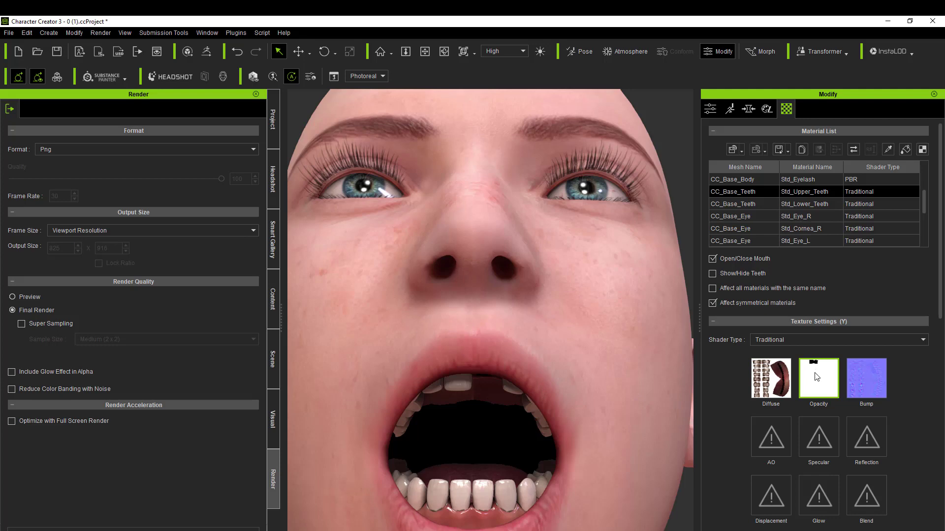
mouse_move(817, 377)
scroll(530, 296, "down", 5)
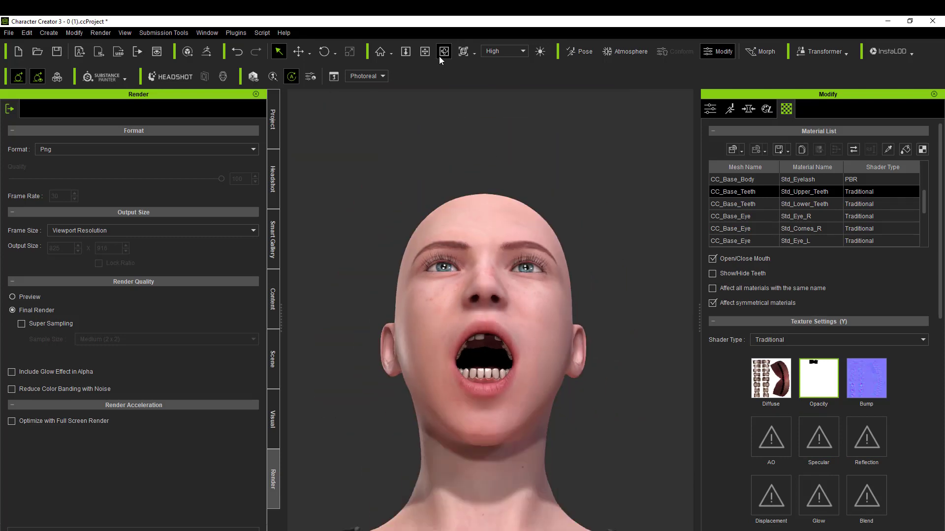
left_click(445, 52)
left_click_drag(472, 189, 468, 320)
left_click(425, 52)
left_click_drag(482, 190, 475, 322)
scroll(475, 323, "down", 5)
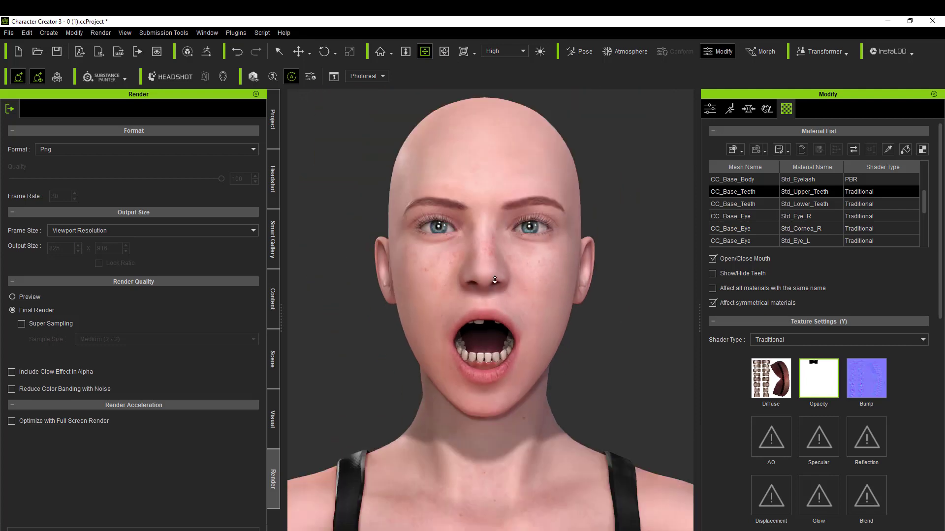
left_click_drag(495, 284, 495, 313)
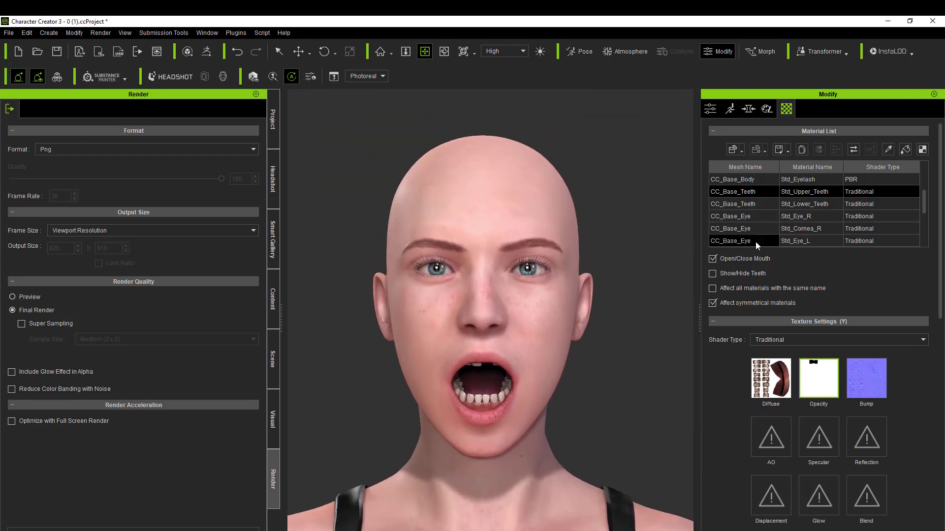
left_click(714, 259)
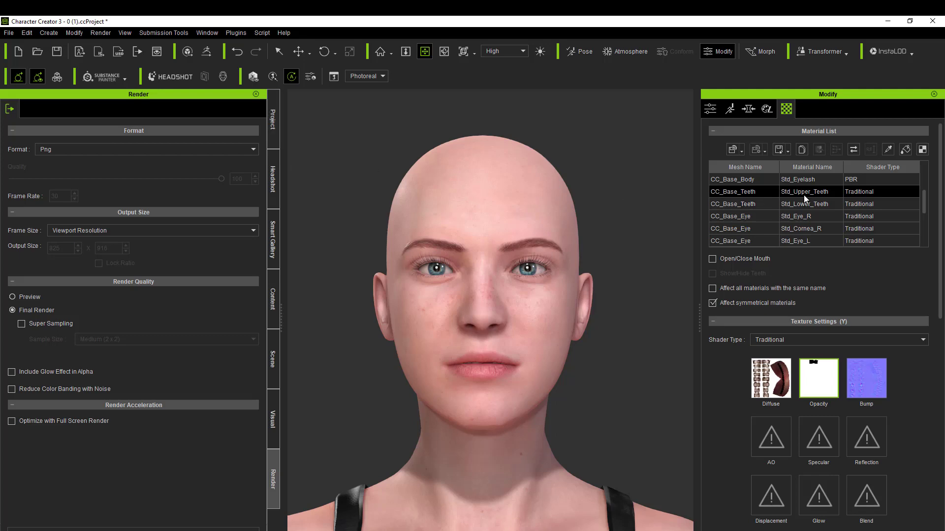
In the Morphs tab, show Headshot > Mouth > Lip Seam sliders down to Lip Close Open.
left_click(749, 111)
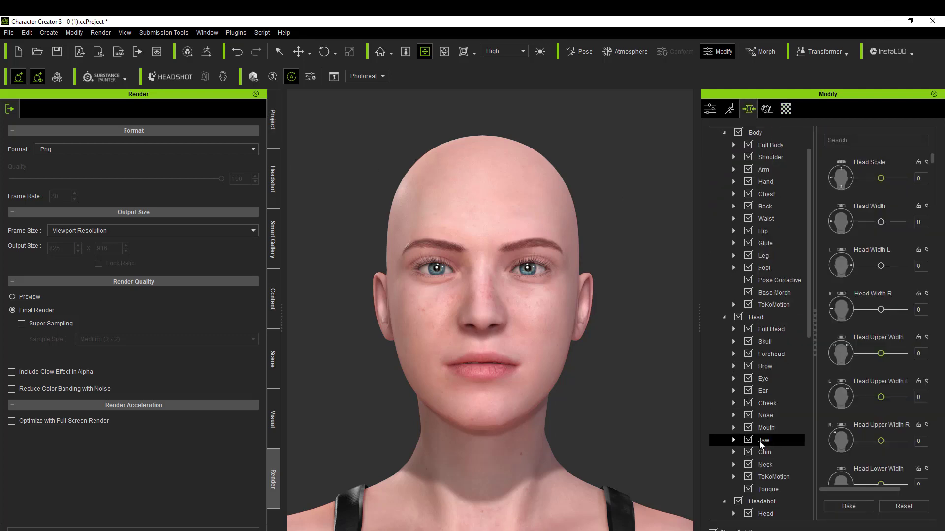
scroll(789, 470, "down", 2)
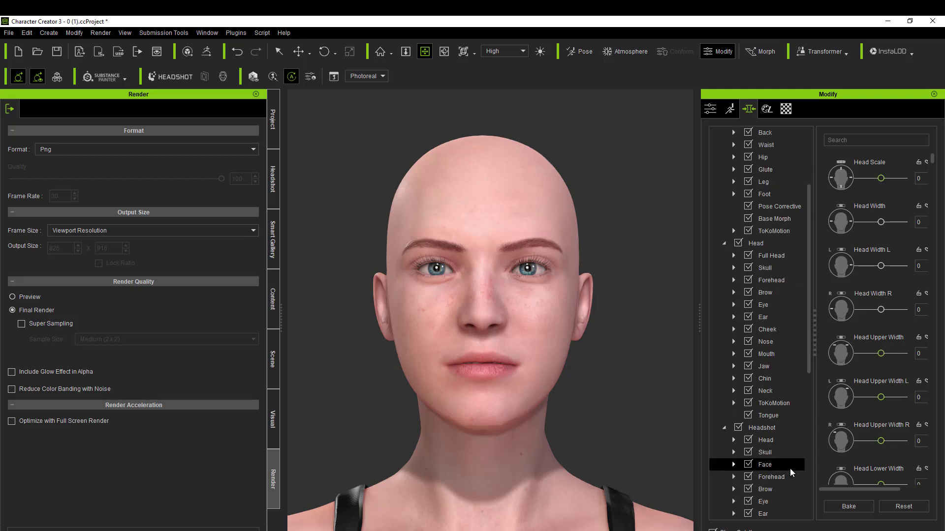
scroll(790, 469, "down", 1)
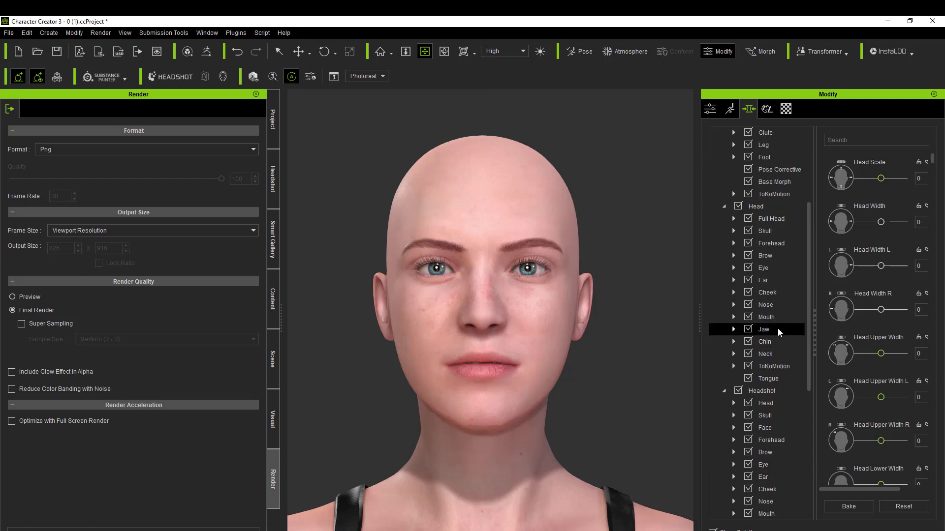
left_click(733, 317)
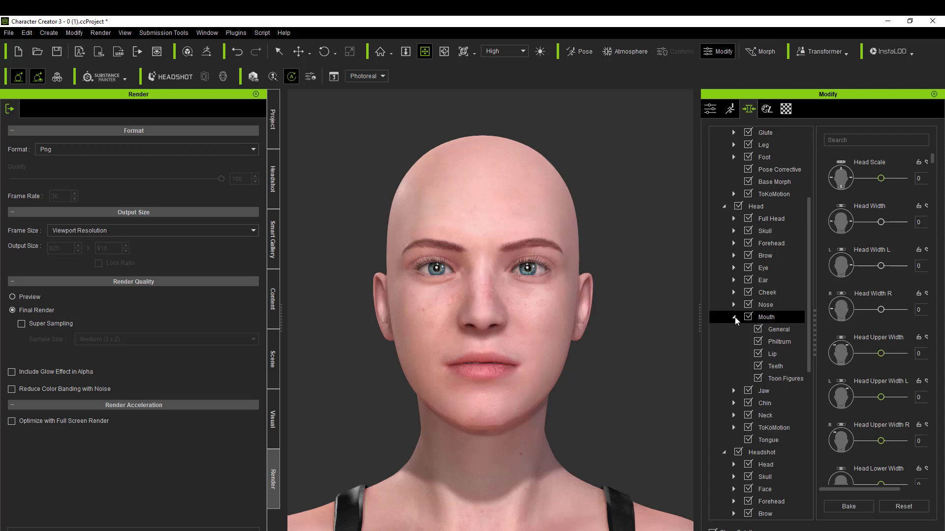
left_click(734, 318)
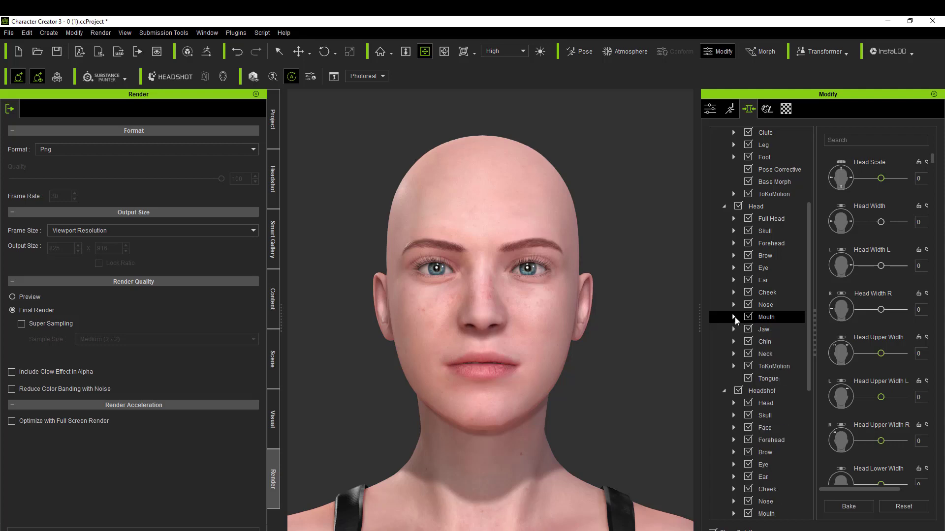
scroll(760, 426, "down", 3)
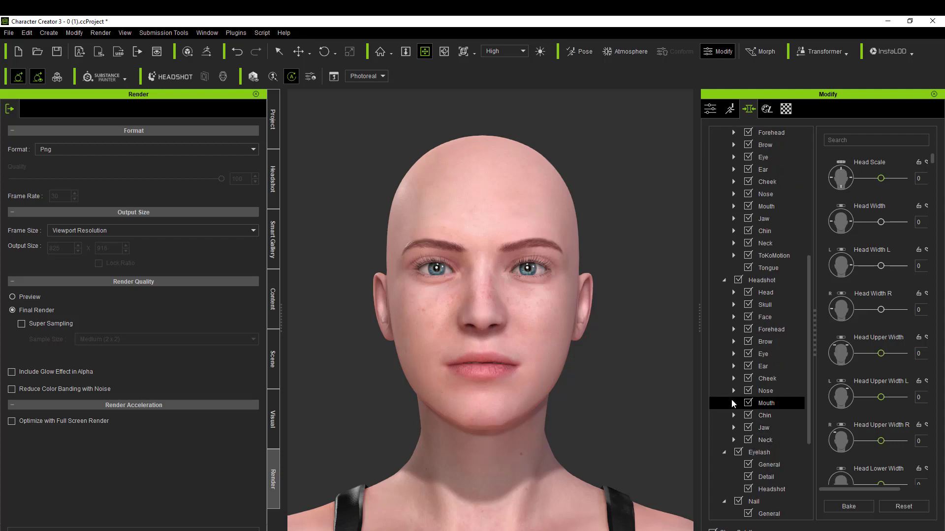
left_click(734, 403)
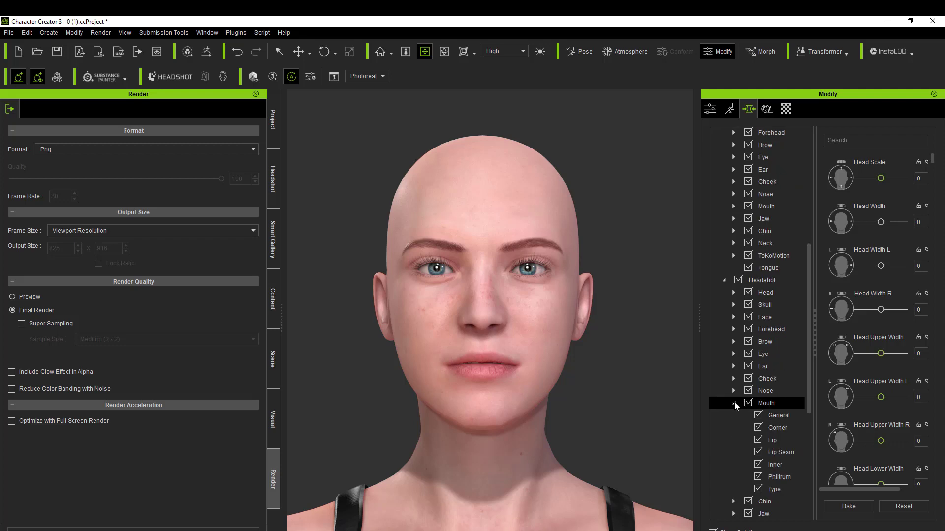
left_click(781, 452)
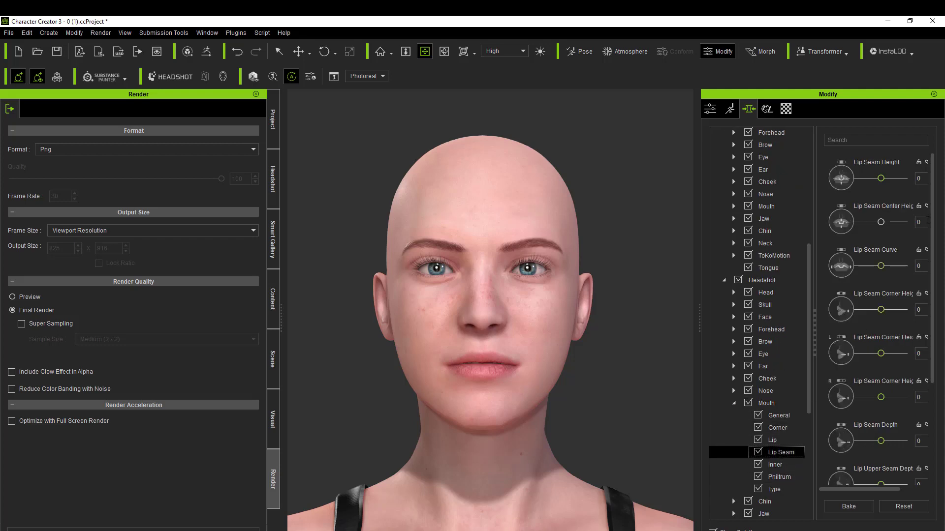
scroll(884, 436, "down", 5)
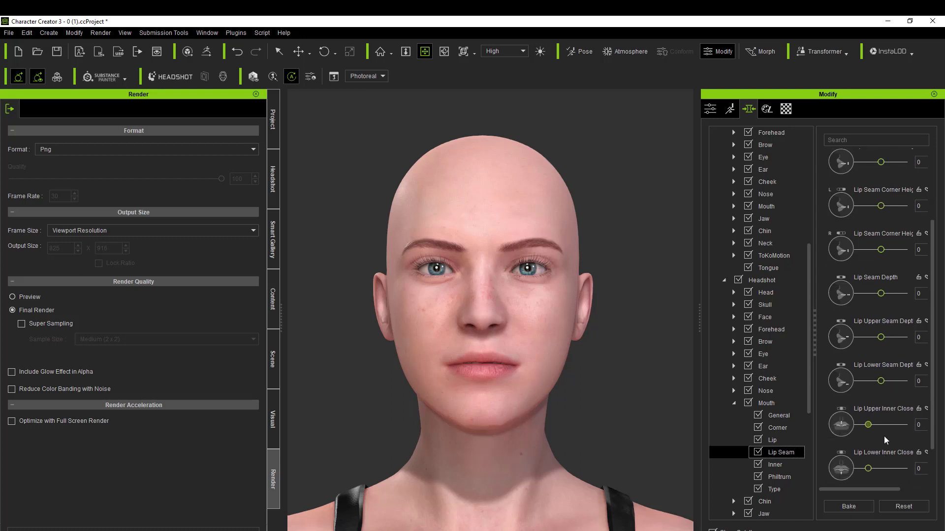
scroll(884, 436, "down", 1)
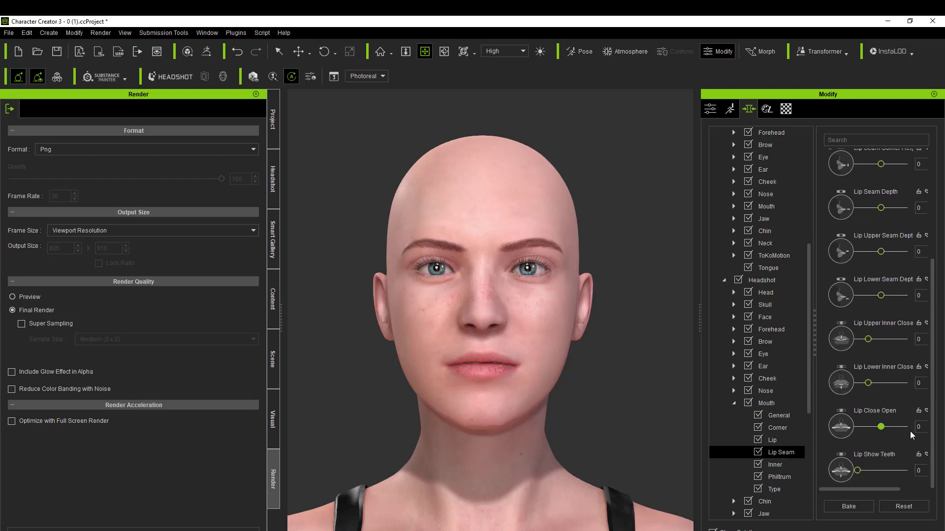